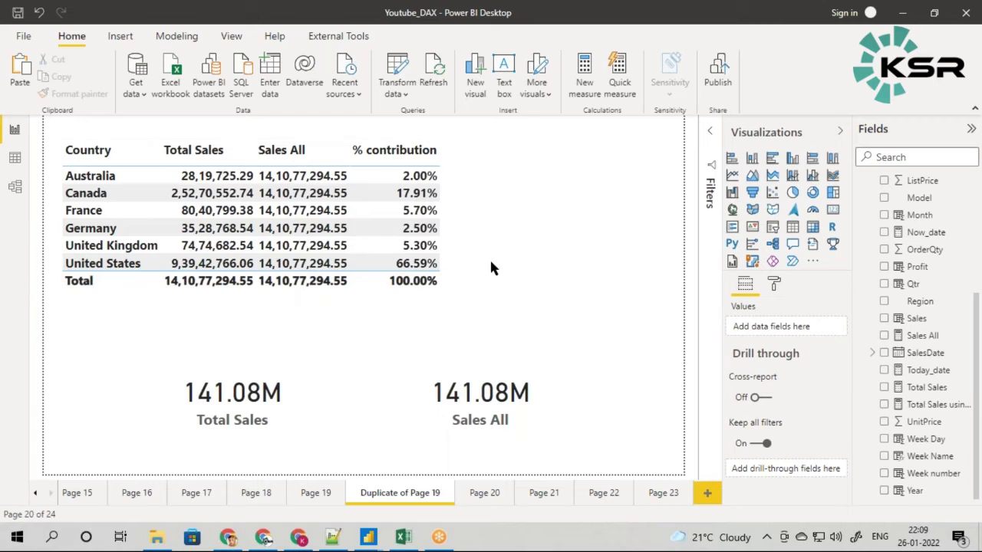
Add a slicer beside the Country table, shorten it, and fill it with the Business Segment field
click(452, 292)
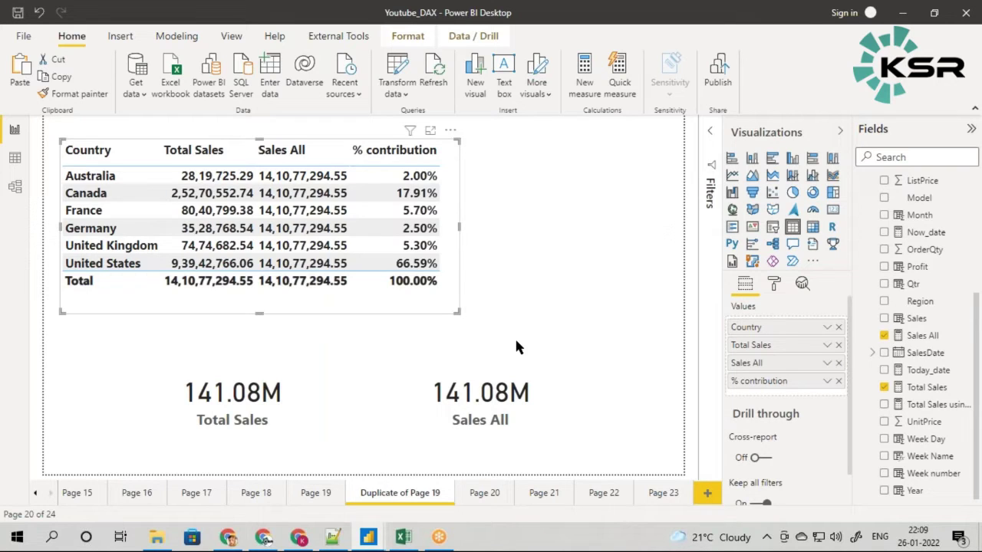
click(575, 315)
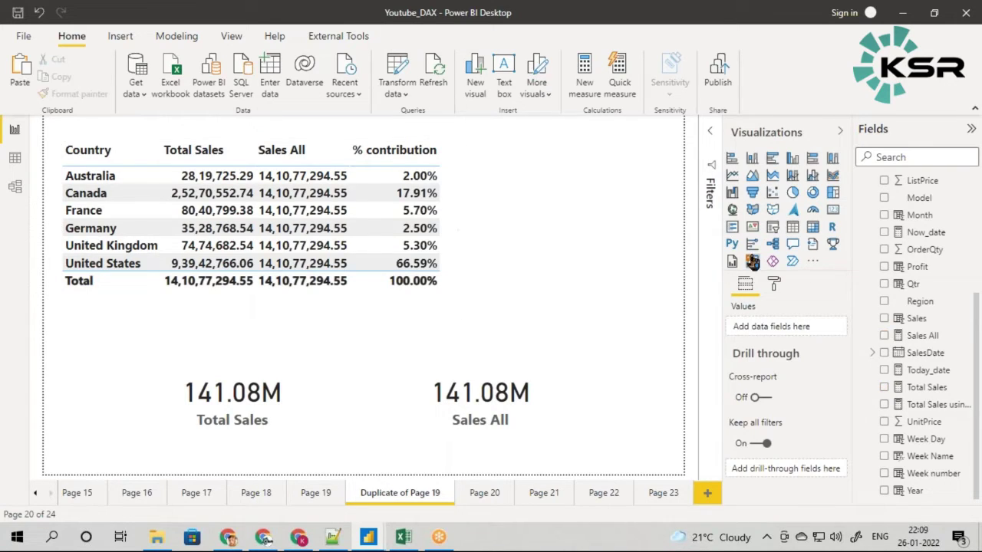
click(772, 229)
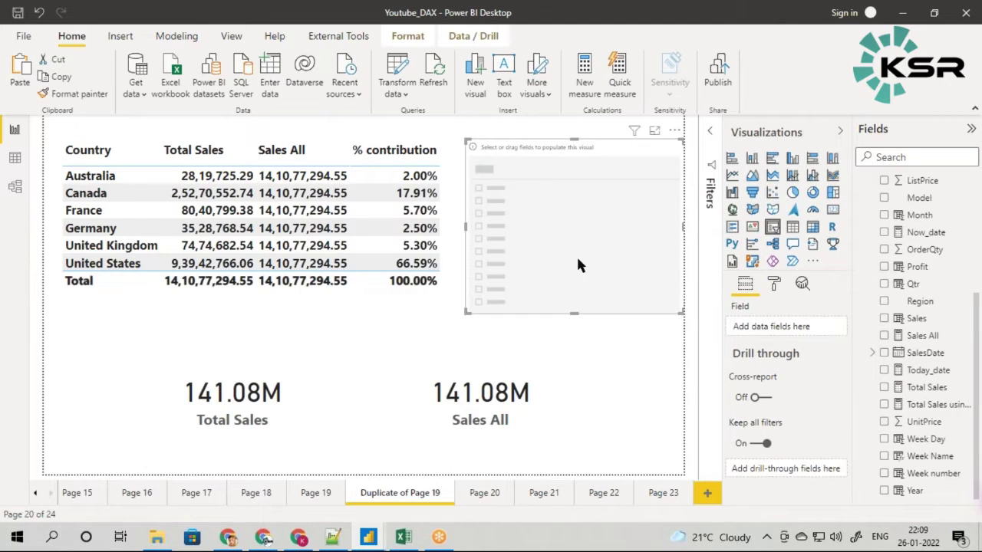
drag(573, 313, 575, 290)
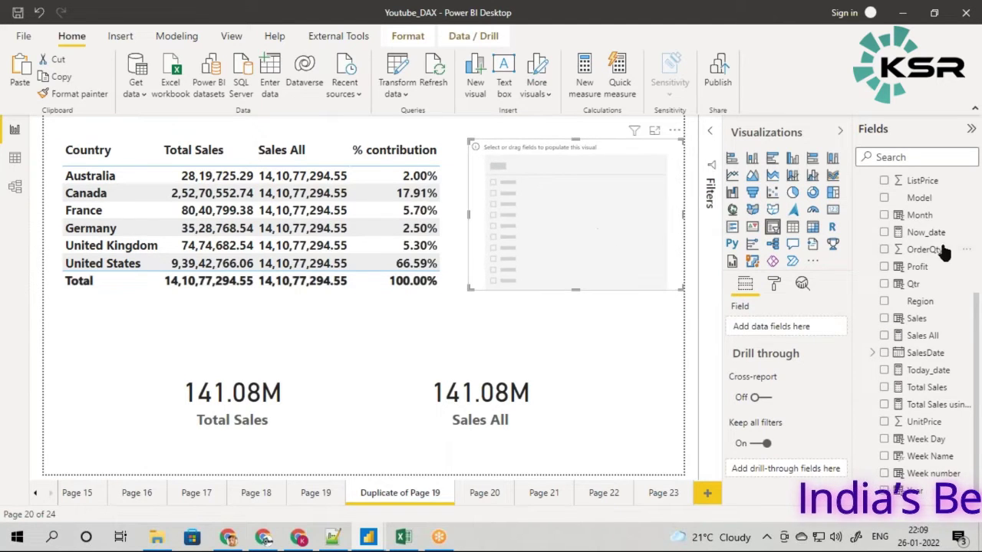
scroll(928, 311, up, 5)
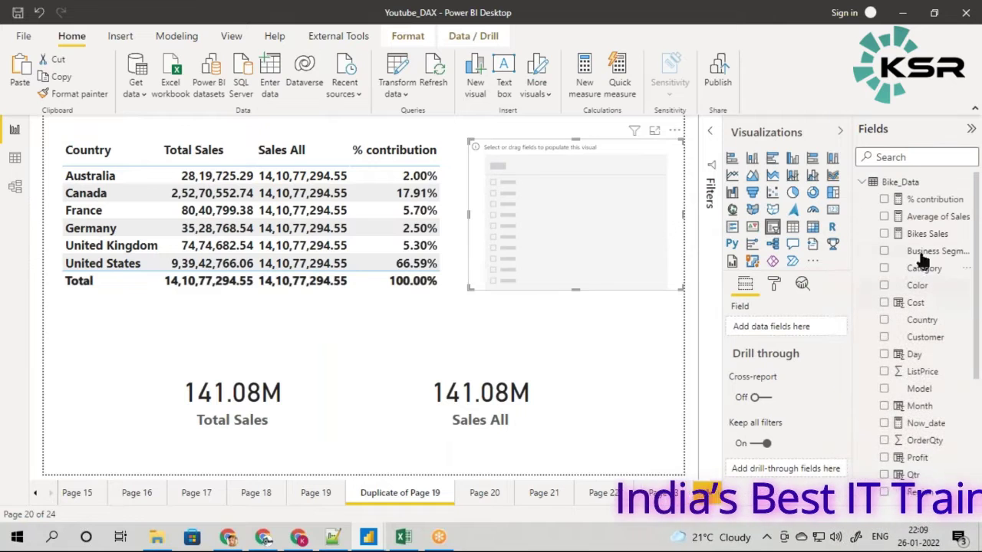
drag(924, 253, 576, 225)
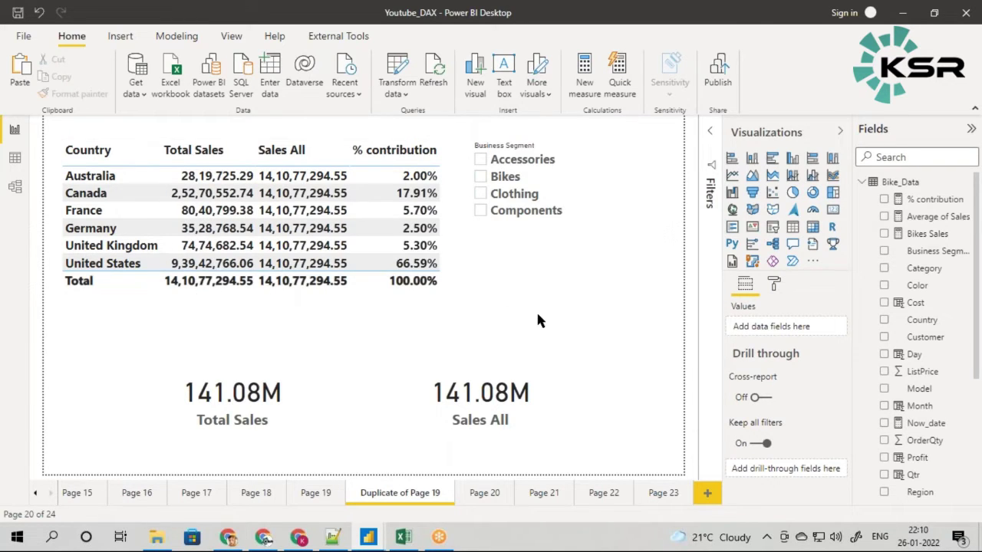
click(480, 175)
Filter the report to Accessories in the slicer, then switch it to Bikes
click(480, 160)
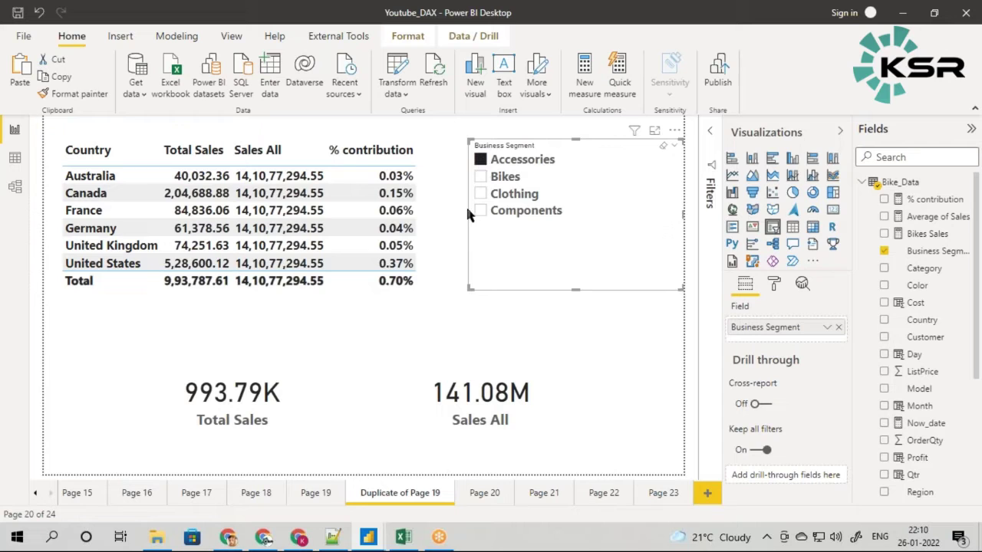
click(502, 302)
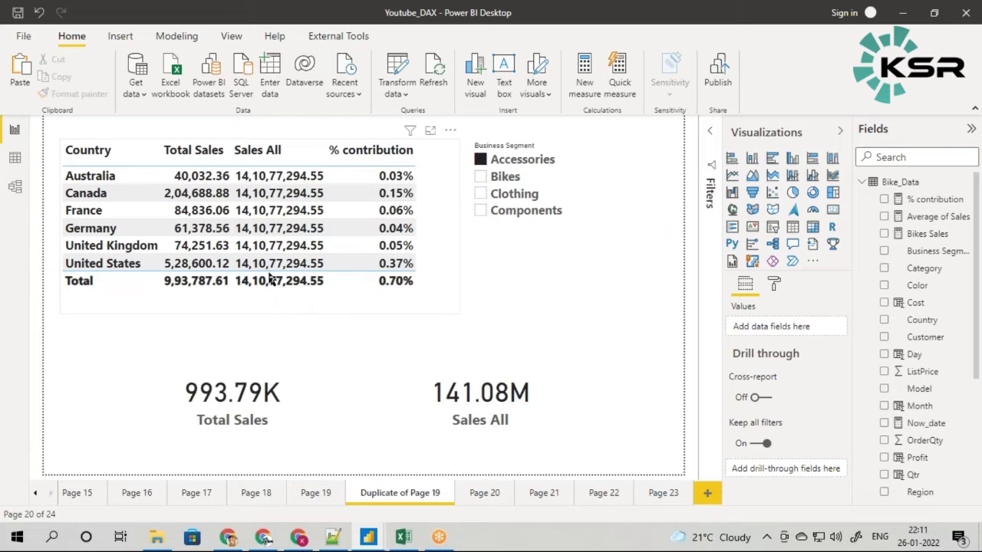
click(481, 178)
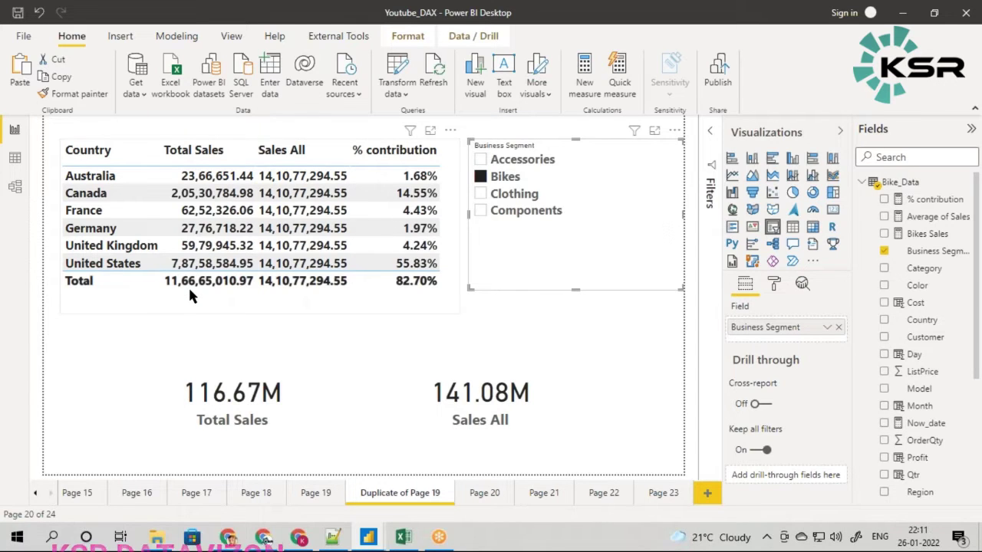
Toggle Clothing and Components in the slicer, clearing the filter between to compare against all data
mouse_move(177, 290)
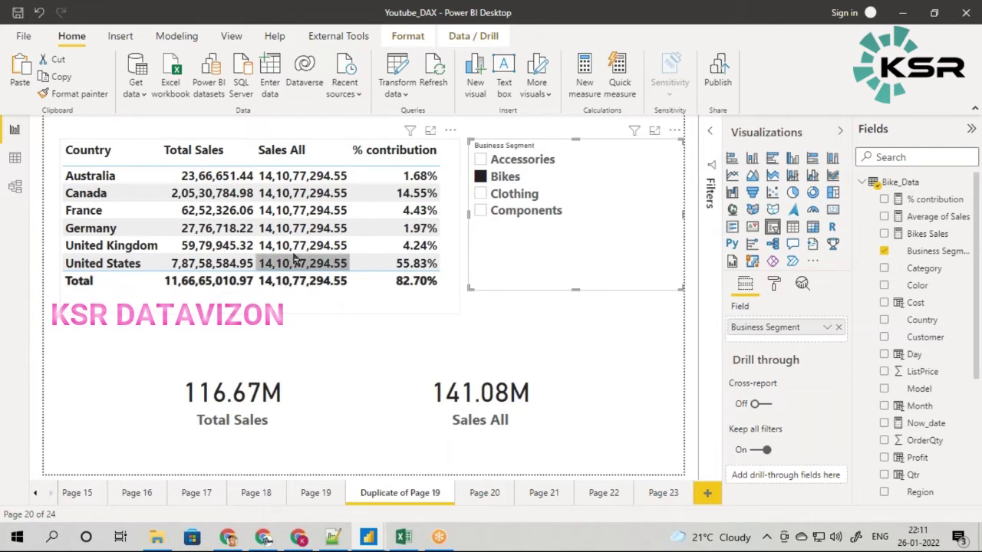
click(481, 194)
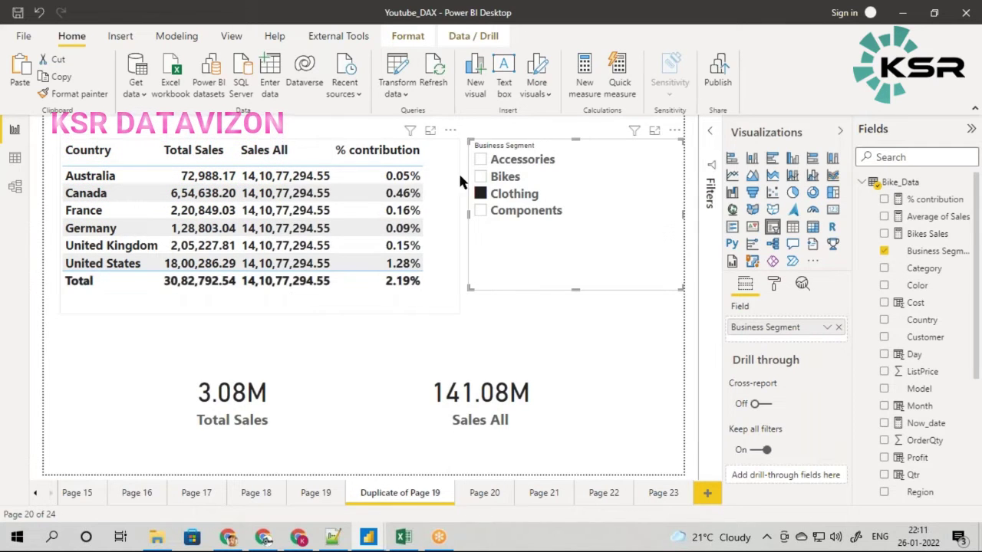
click(480, 193)
click(476, 337)
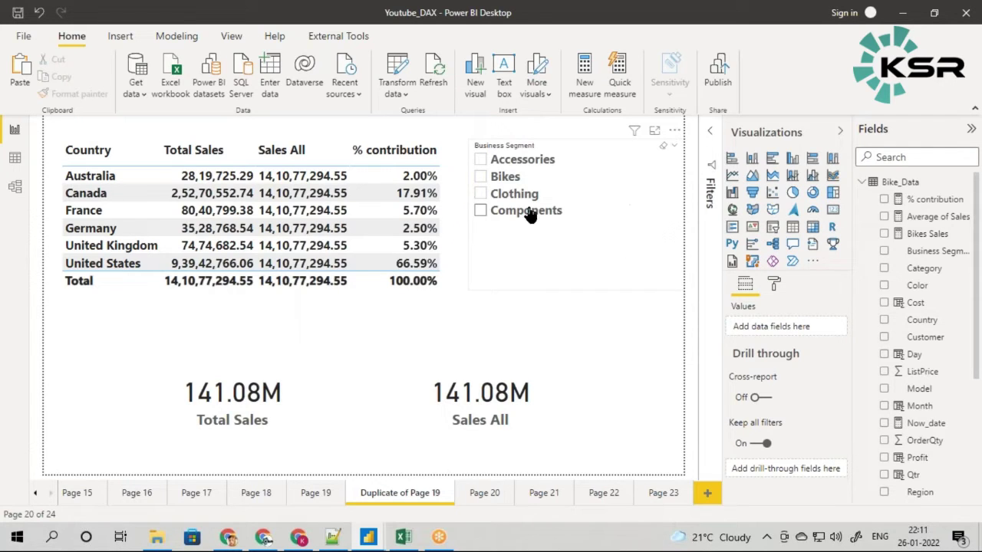
click(481, 210)
click(482, 194)
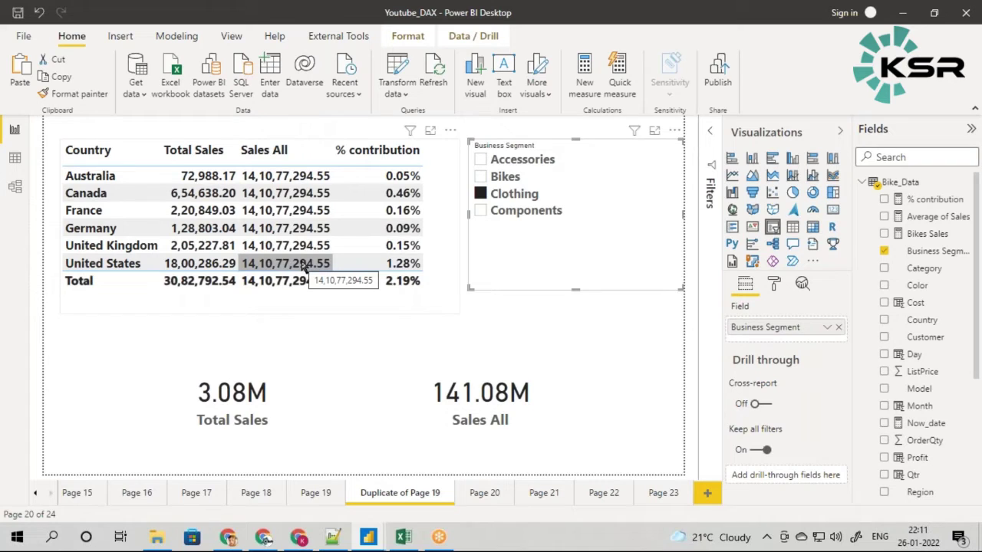
click(480, 195)
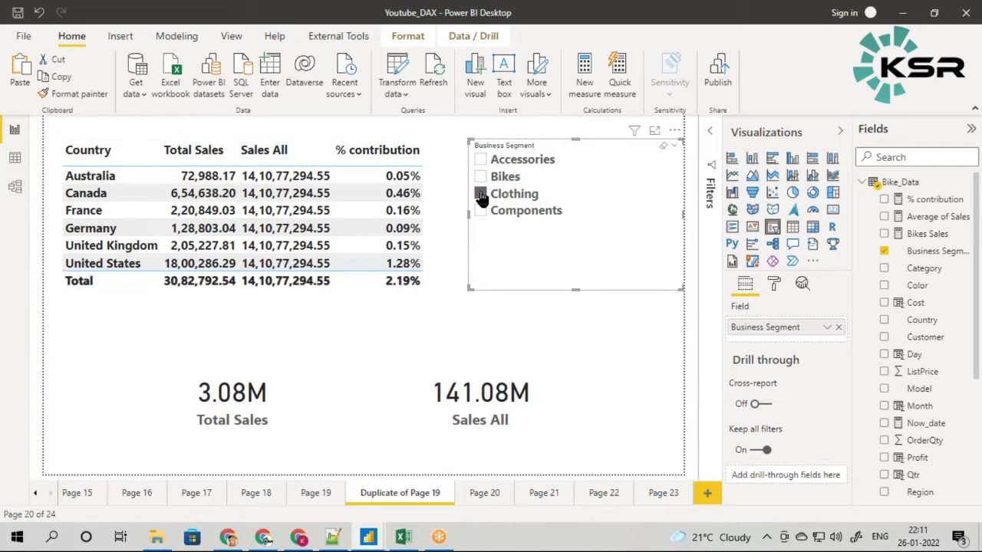
click(495, 323)
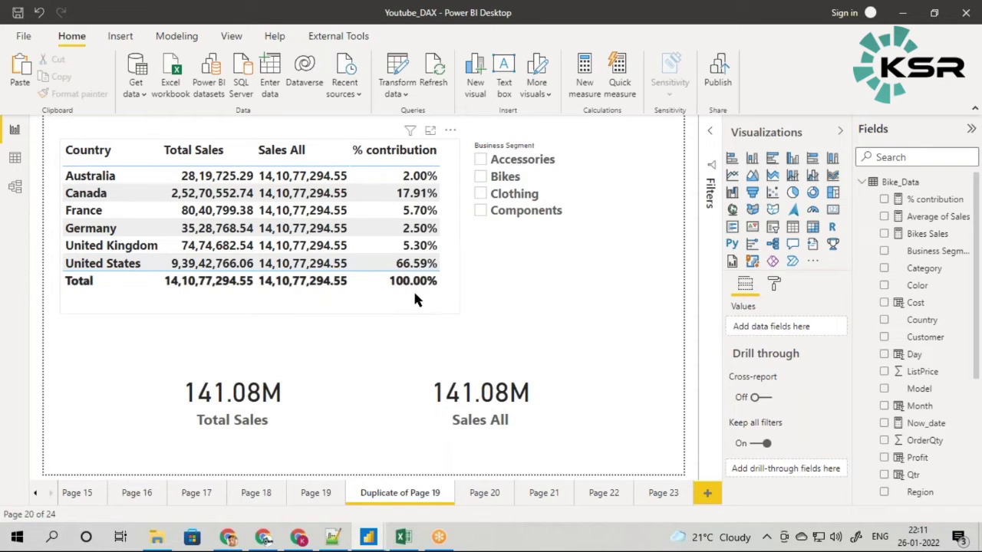
Cycle the slicer through Components, Clothing, Bikes and Accessories, ending with Clothing selected
click(480, 211)
click(481, 194)
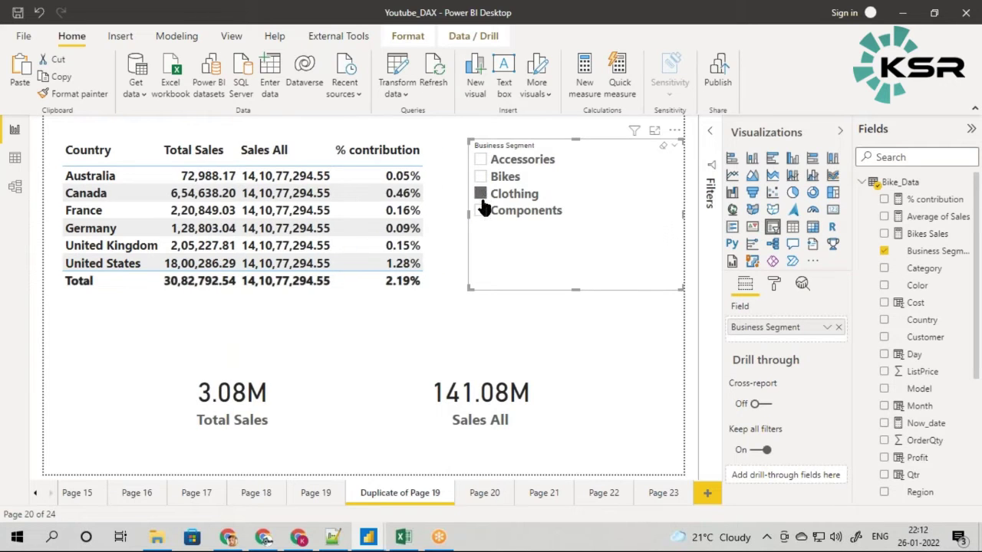
click(480, 177)
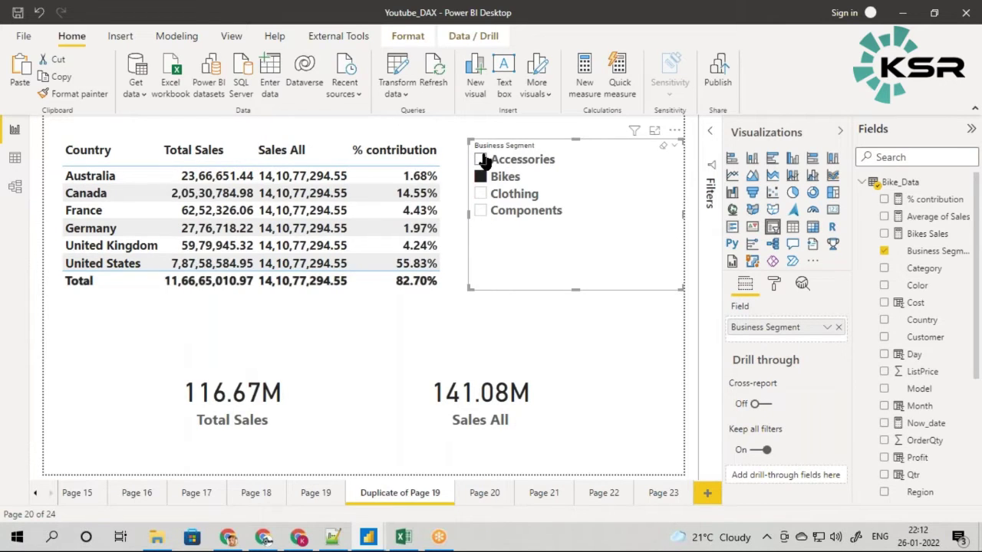
click(481, 159)
click(480, 177)
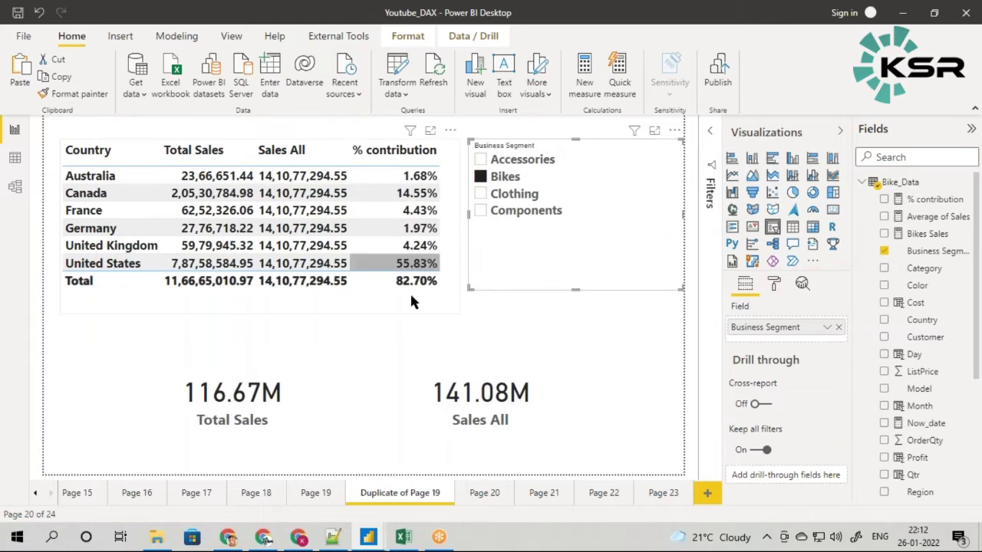
click(481, 194)
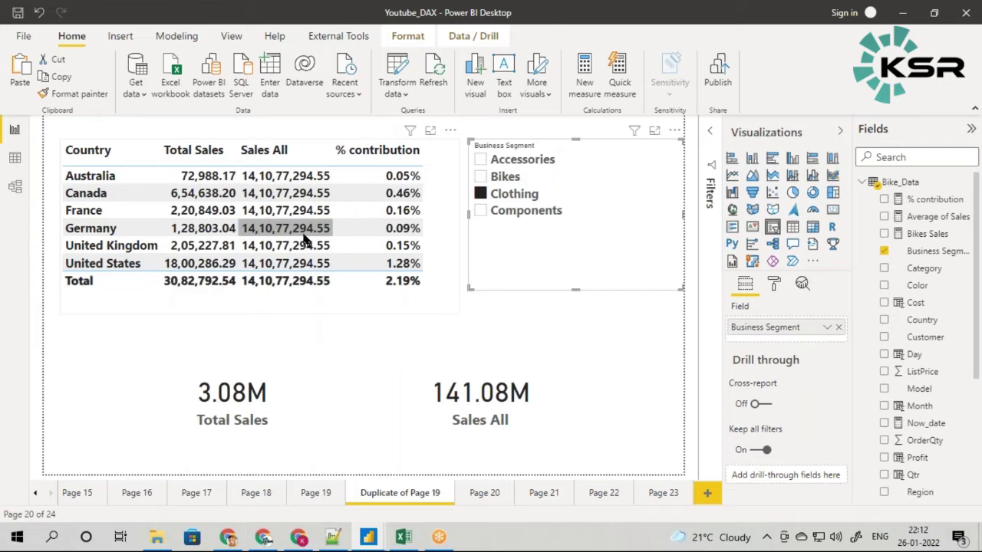
click(599, 326)
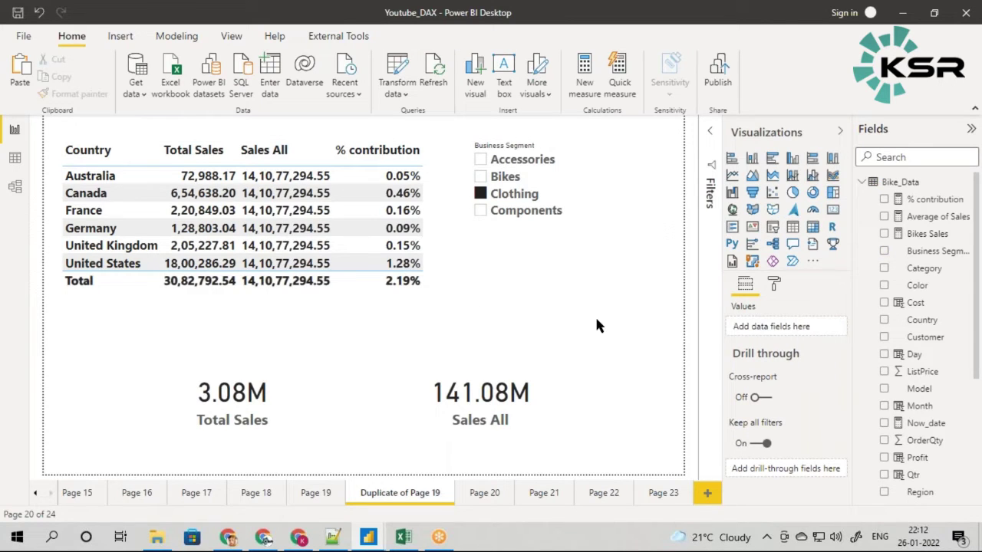
Duplicate the page and move the Country table and Business Segment slicer lower on the copy
right_click(390, 495)
click(429, 432)
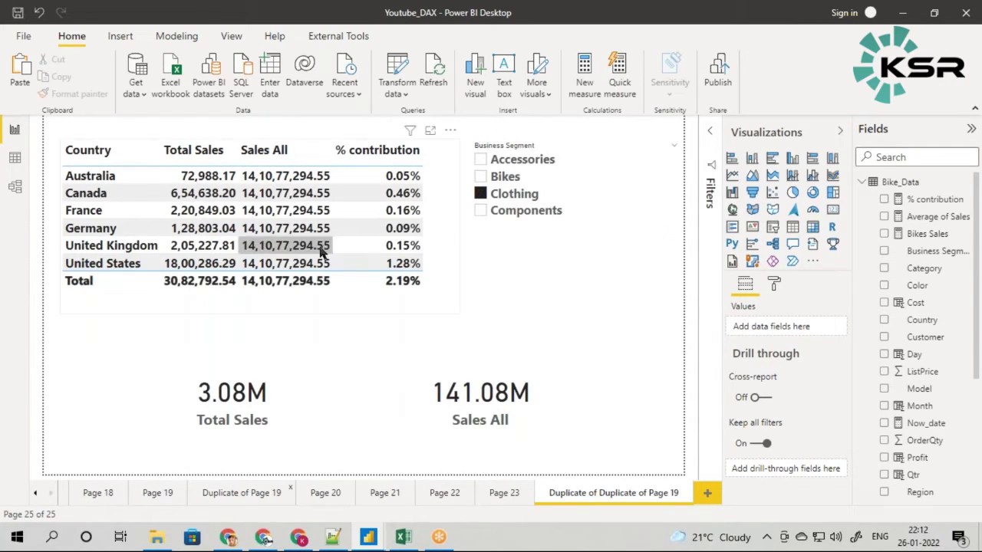
drag(444, 169, 439, 222)
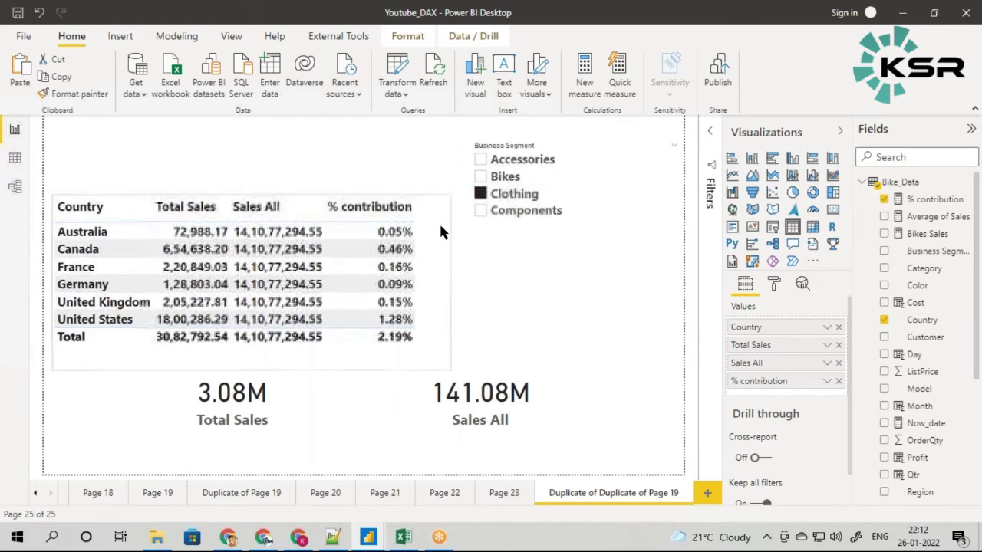
drag(579, 151, 579, 207)
click(575, 168)
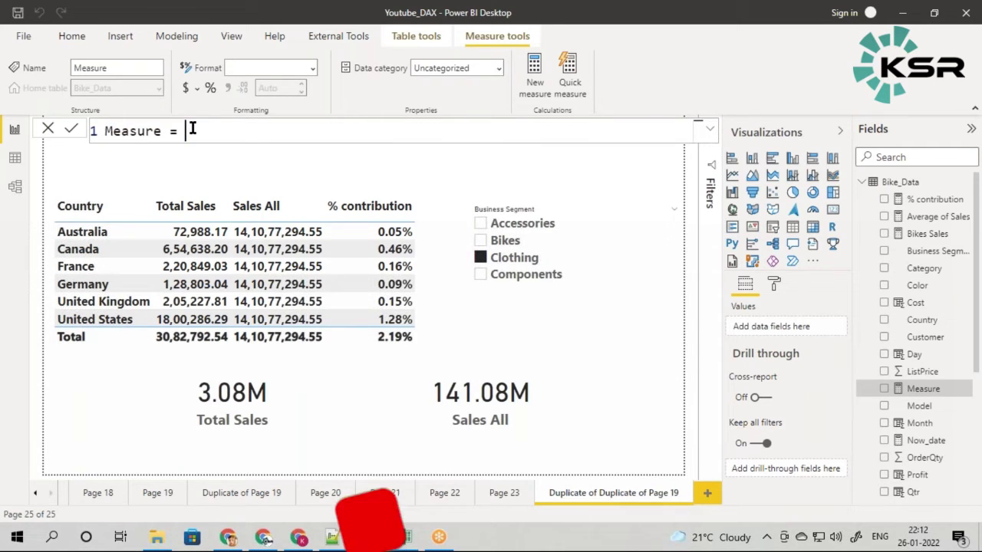
Name the new measure Sales All (Except BS) and start it as CALCULATE([Total Sales]
double_click(132, 132)
text(Sale)
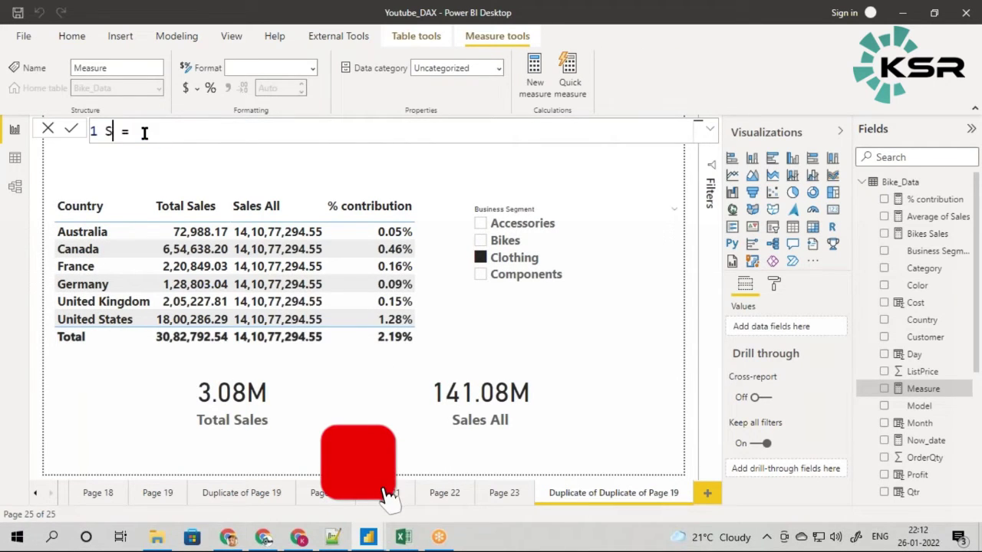
text(s All)
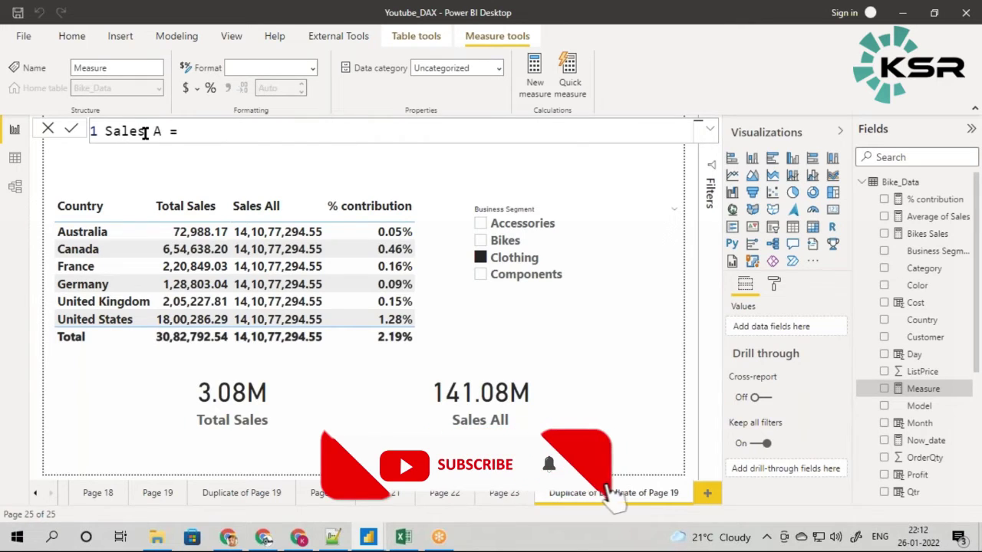
text(Except )
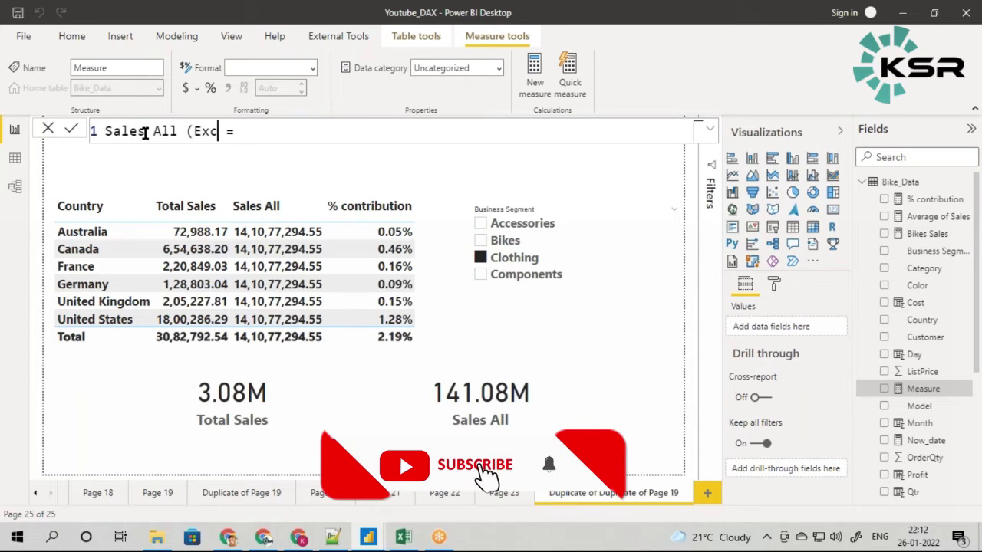
text(BS))
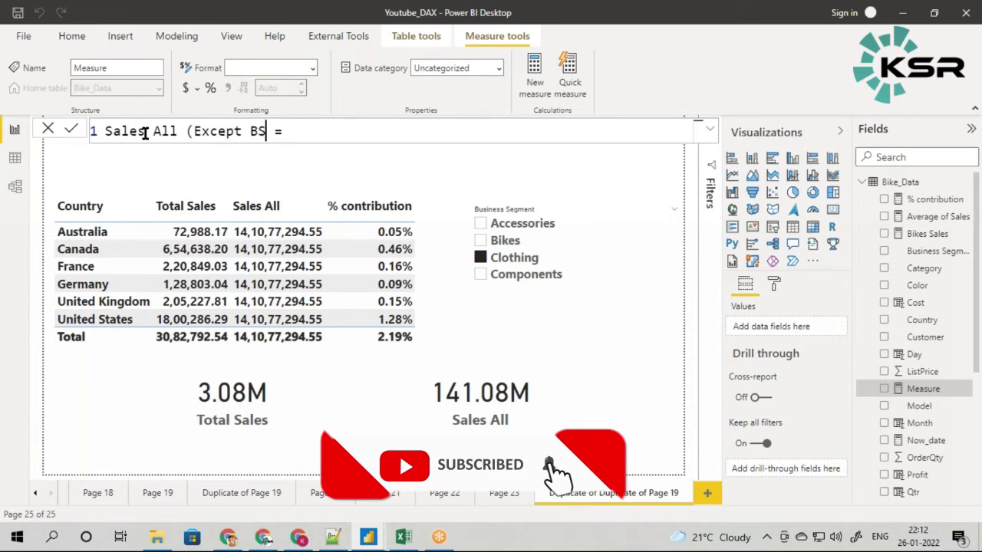
text( = cal)
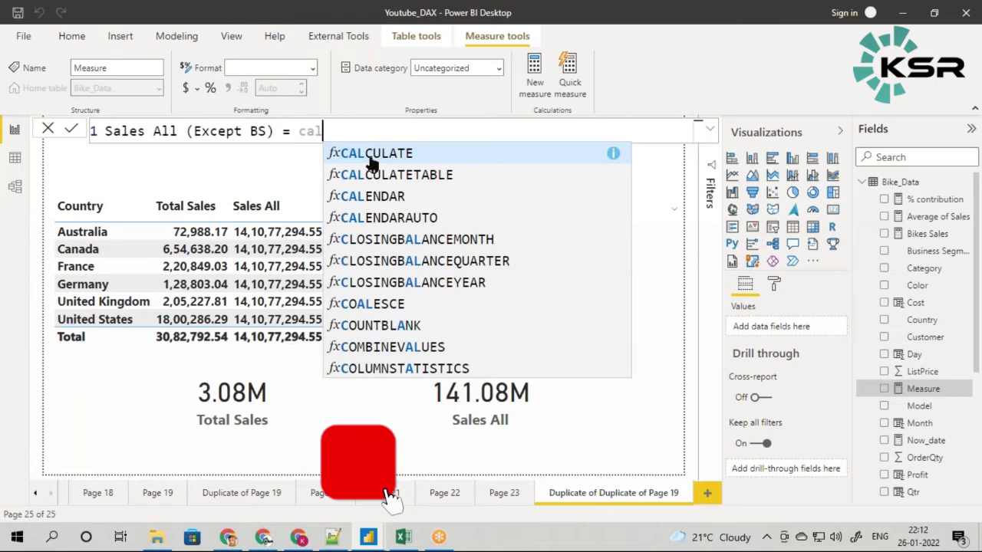
click(370, 158)
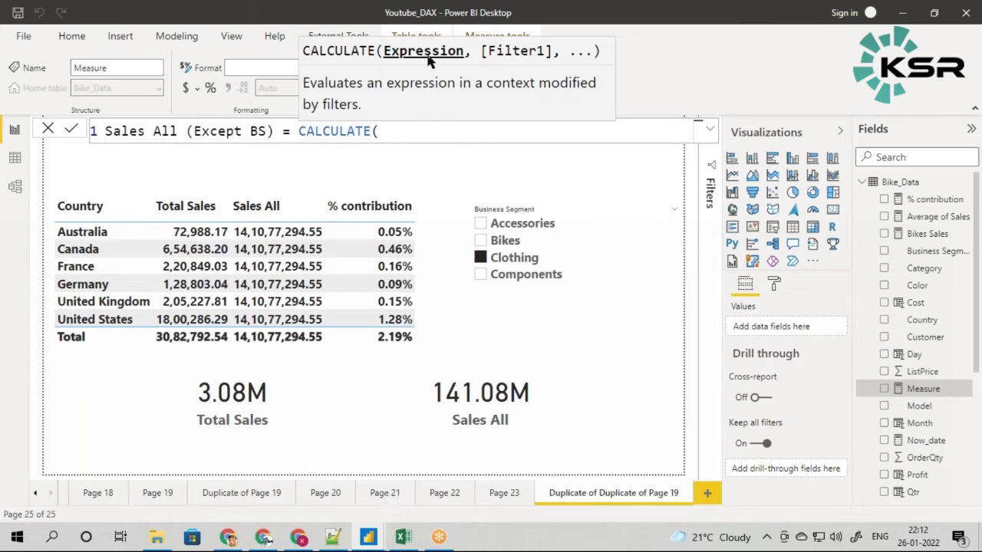
text([)
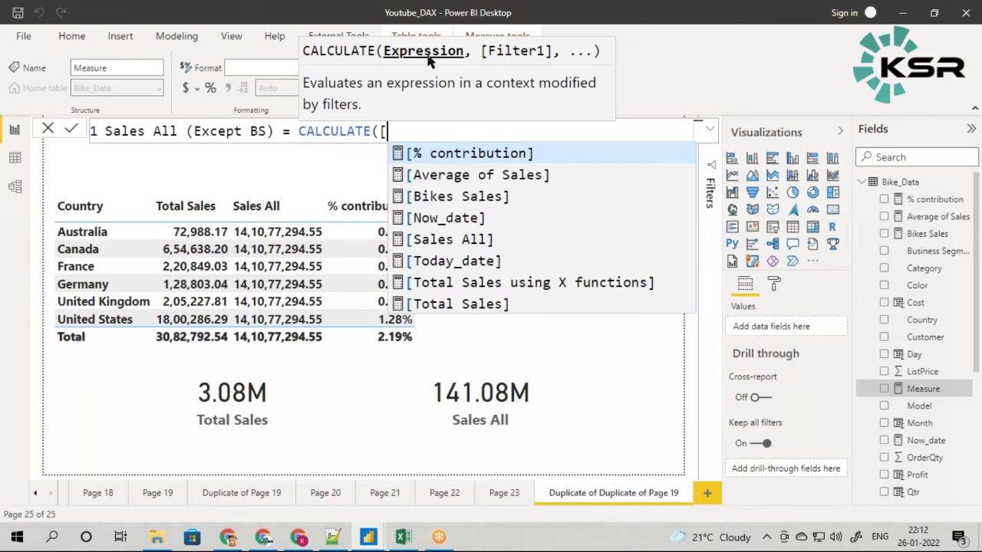
click(434, 304)
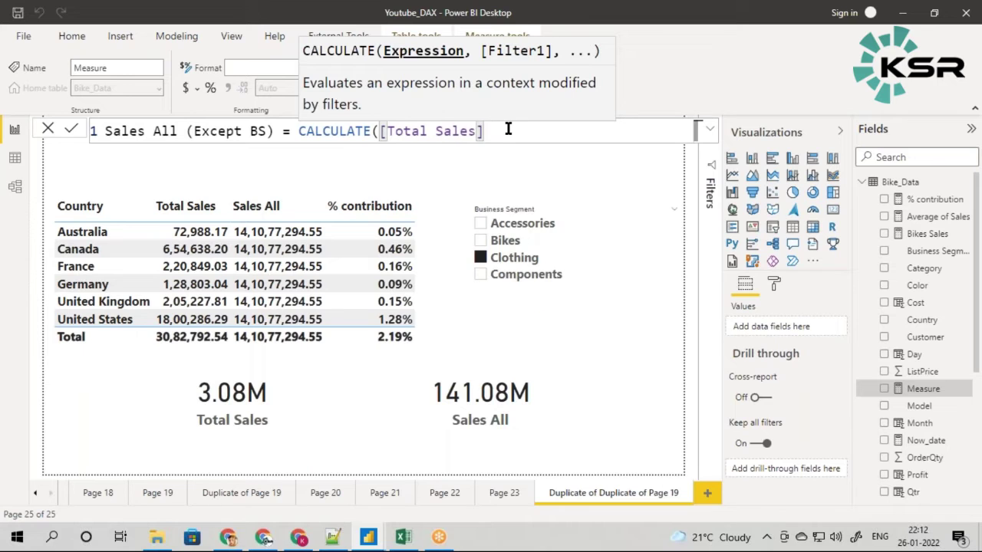
Finish the formula with ALLEXCEPT(Bike_Data, Bike_Data[Business Segment]) and commit the measure
text(,all)
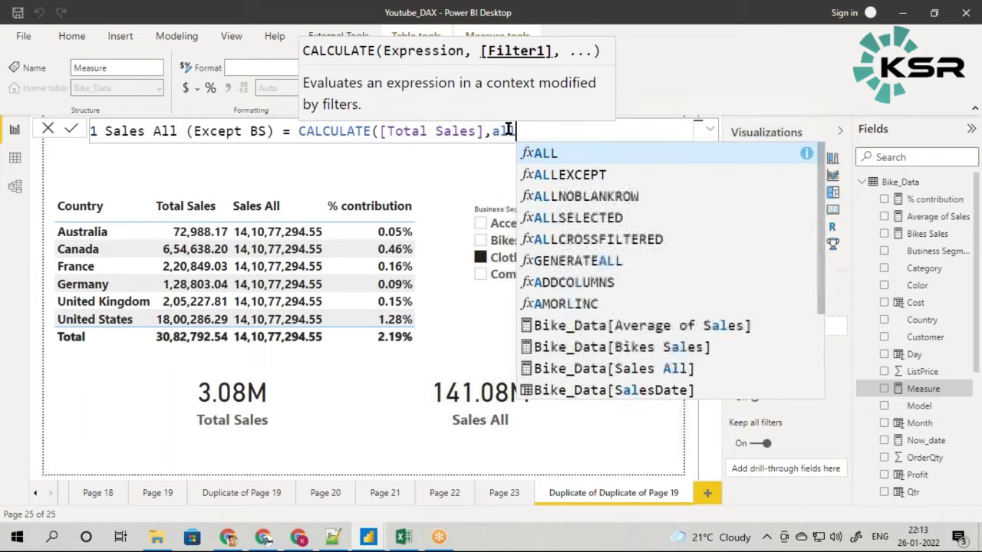
click(560, 178)
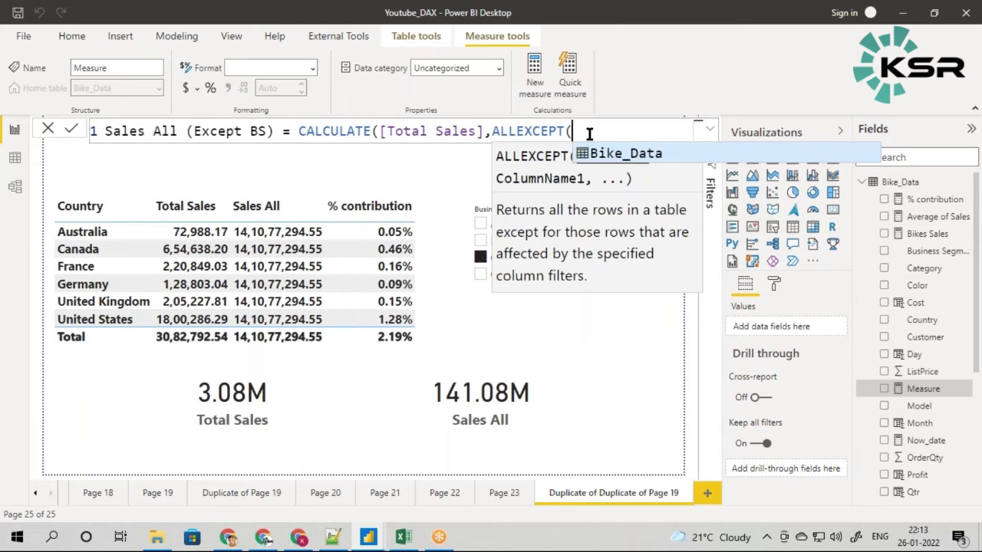
key(Escape)
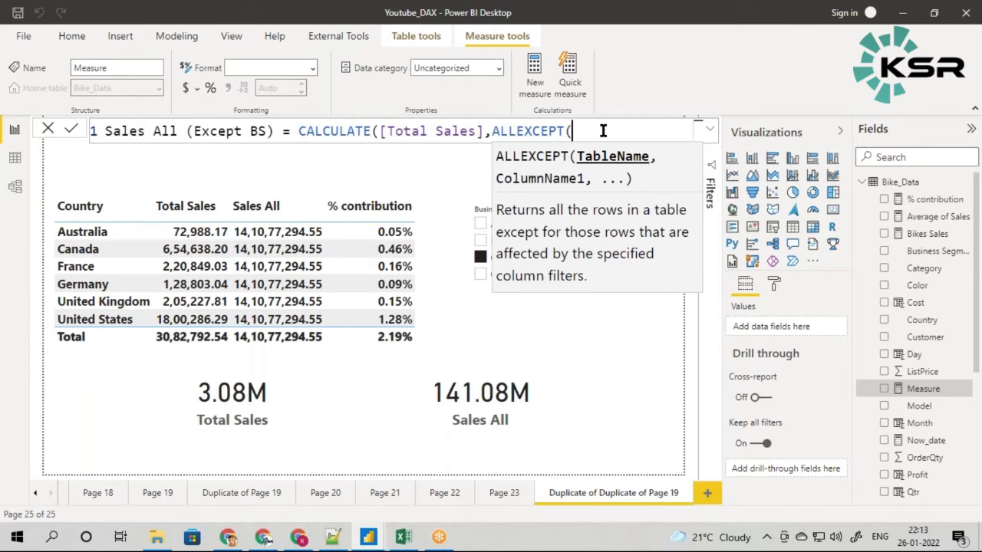
text(bike)
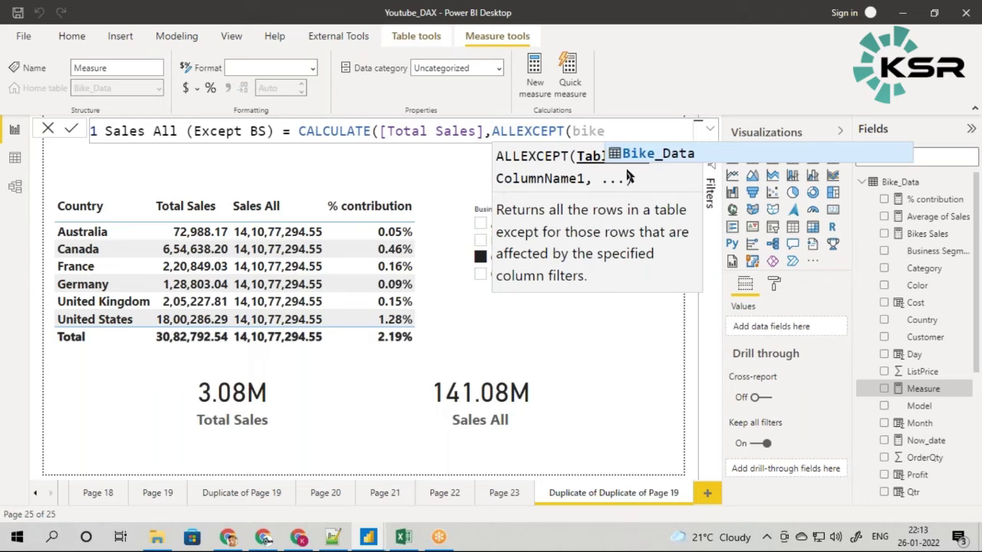
key(Tab)
text(,)
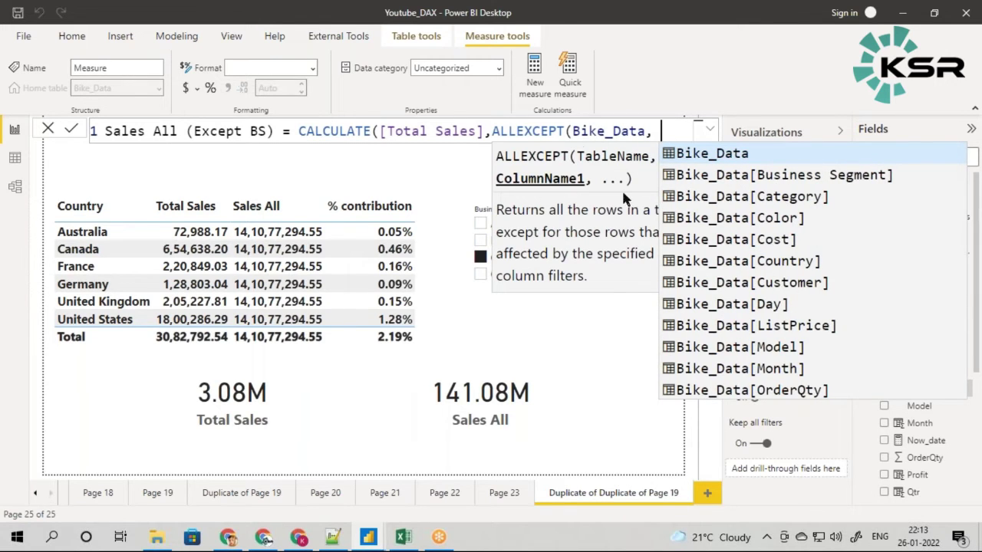
click(736, 176)
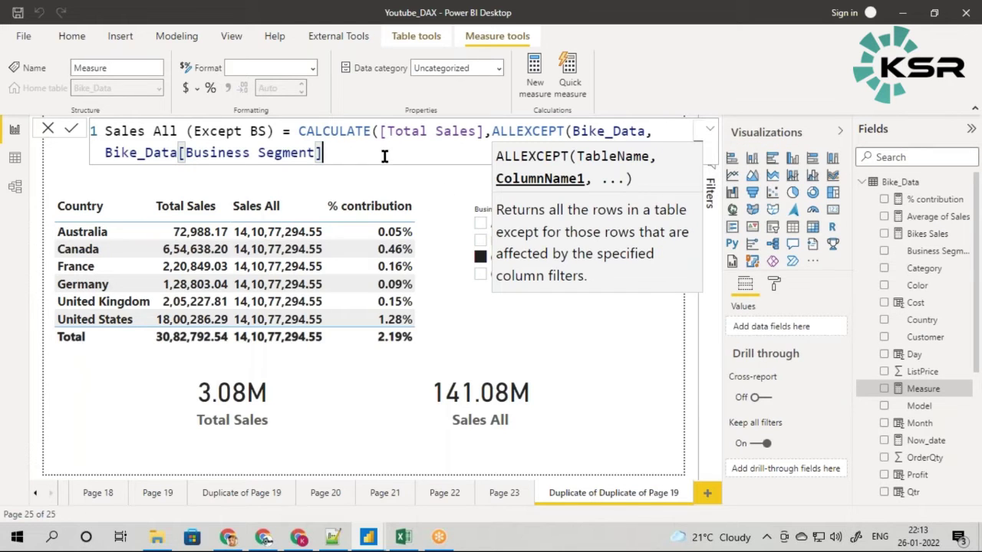
text())
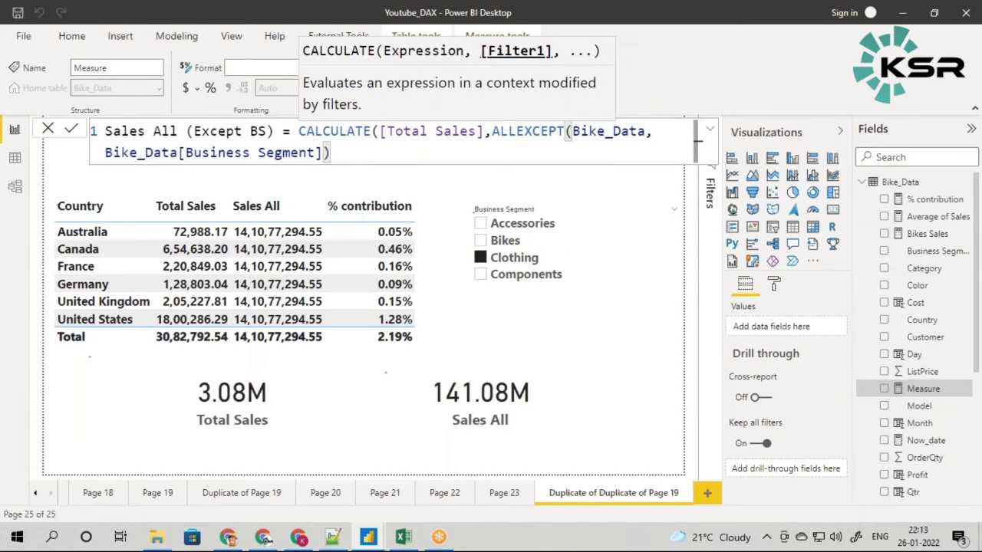
text())
key(Return)
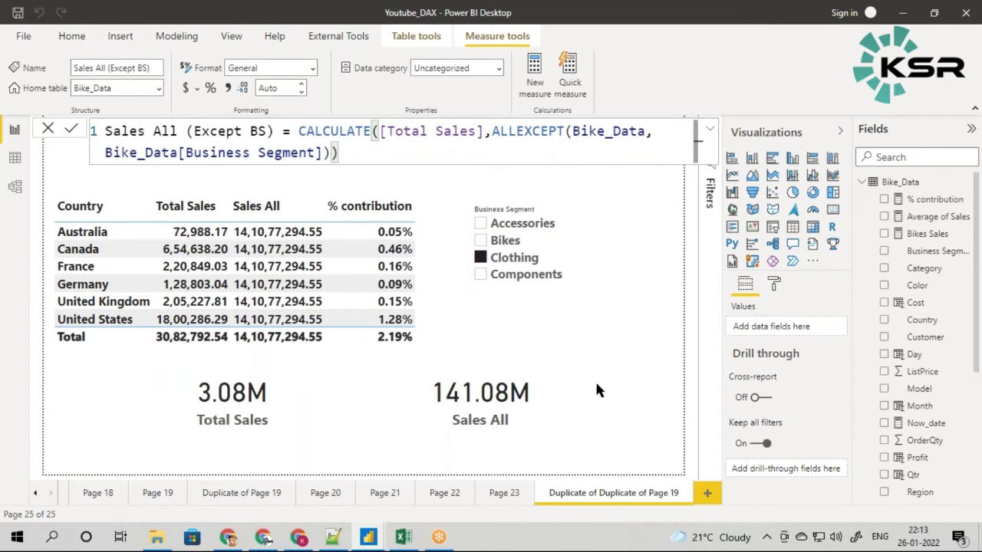
click(601, 311)
Delete the slicer and replace Sales All with Sales All (Except BS) in the Country table
key(Delete)
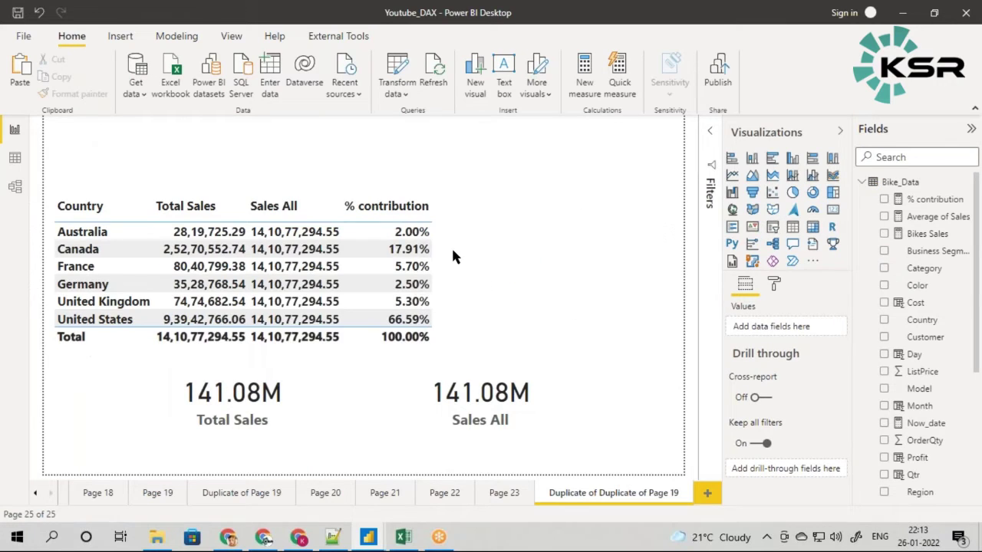
click(435, 236)
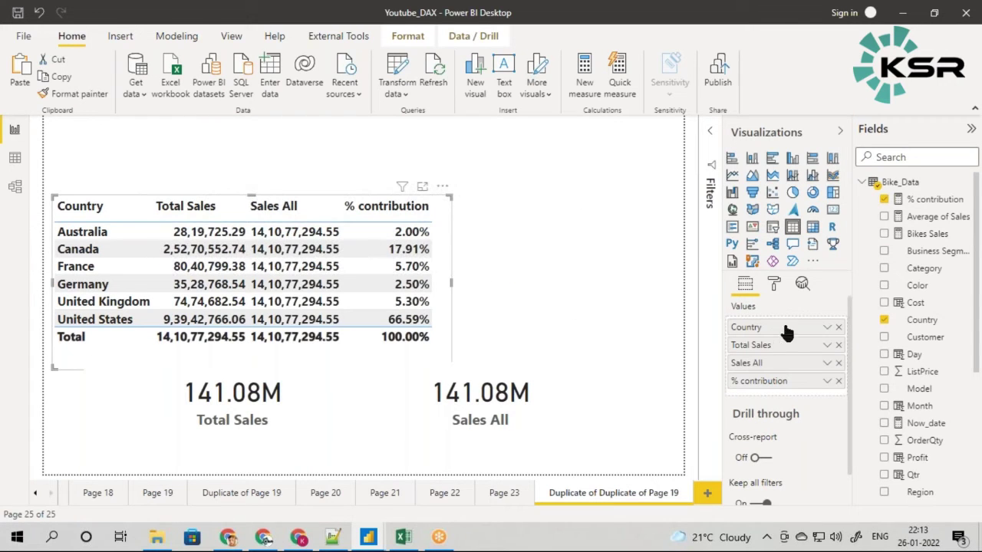
click(838, 363)
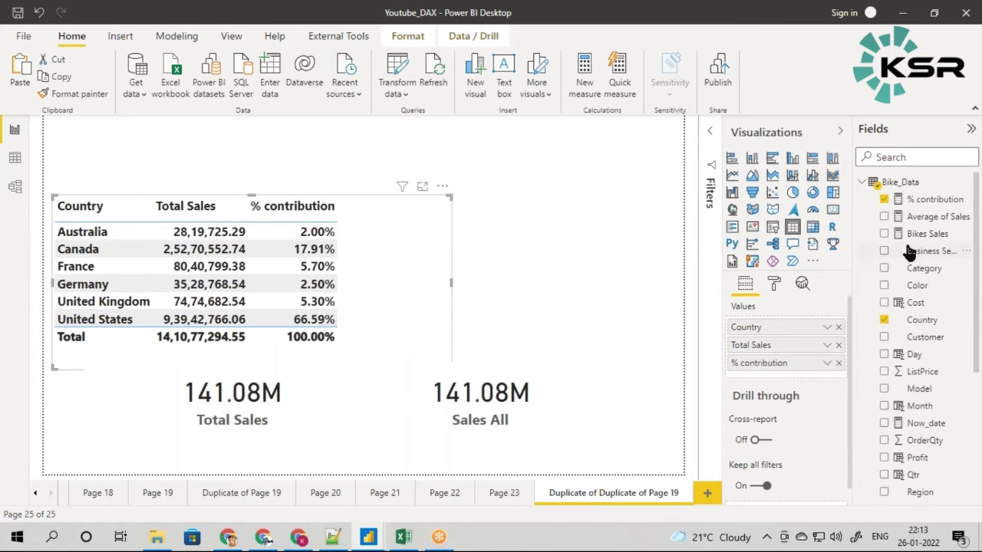
scroll(917, 364, down, 5)
drag(933, 337, 783, 355)
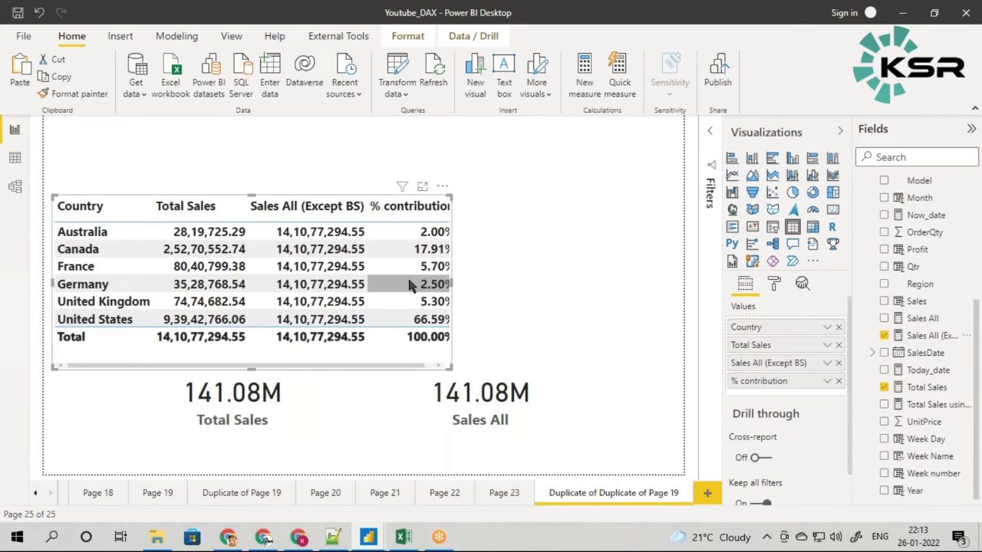
Reposition and resize the Country table so its columns fit
drag(453, 363, 508, 351)
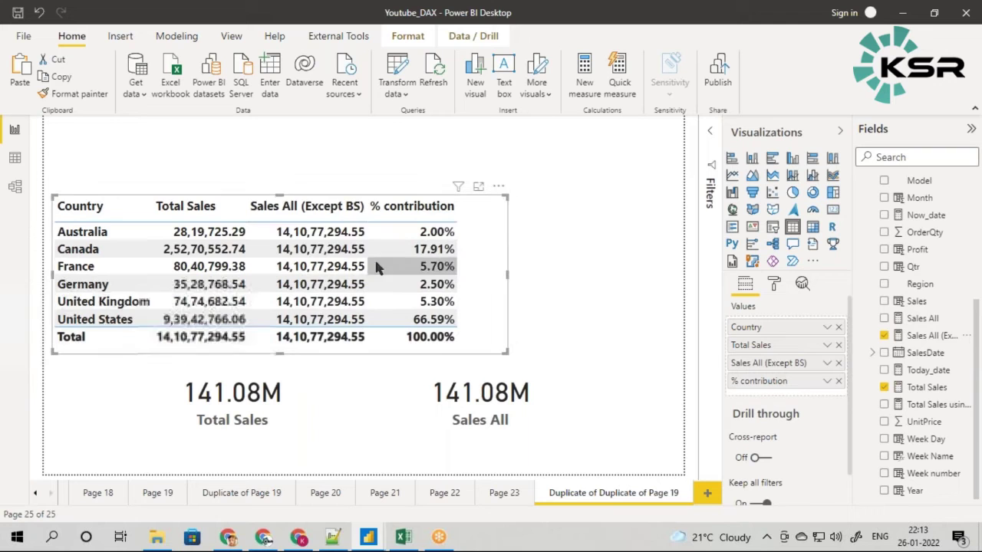
drag(292, 200, 284, 176)
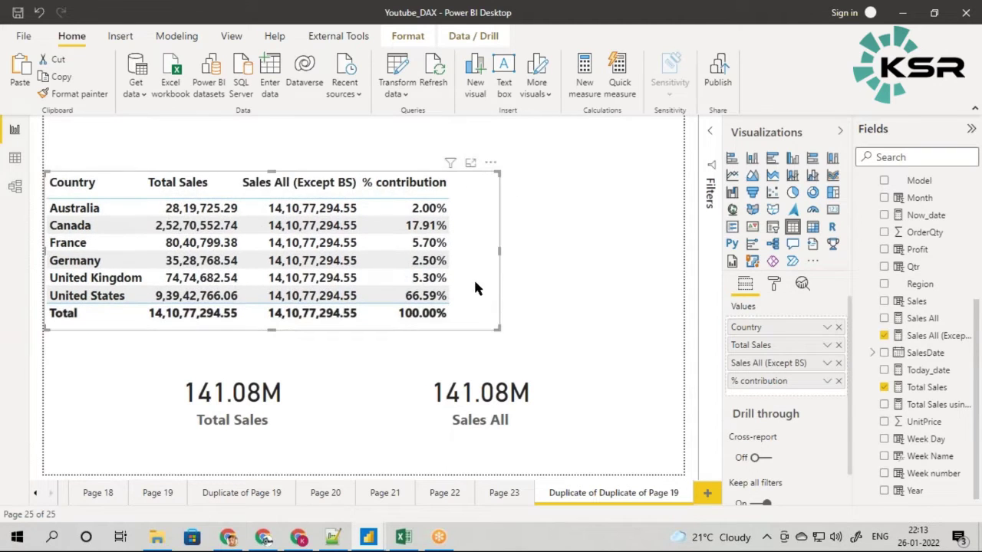
drag(500, 329, 485, 334)
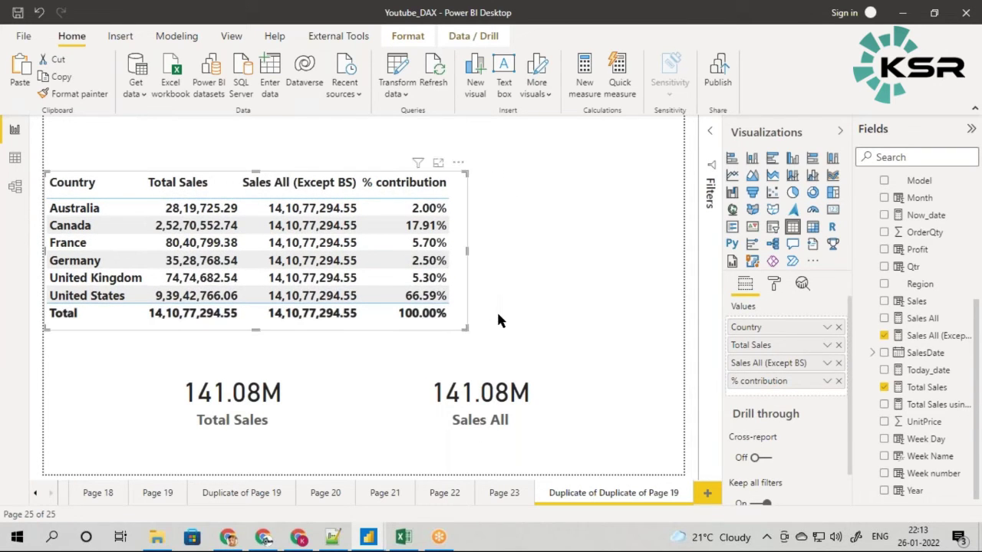
click(497, 318)
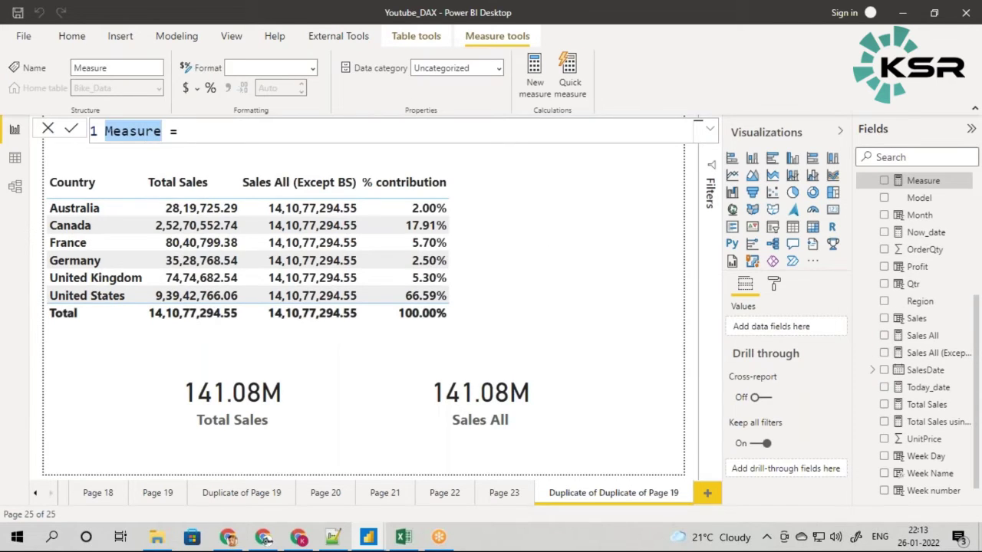
Create the measure % percent cal = DIVIDE([Total Sales], [Sales All (Except BS)])
text(% percent cal)
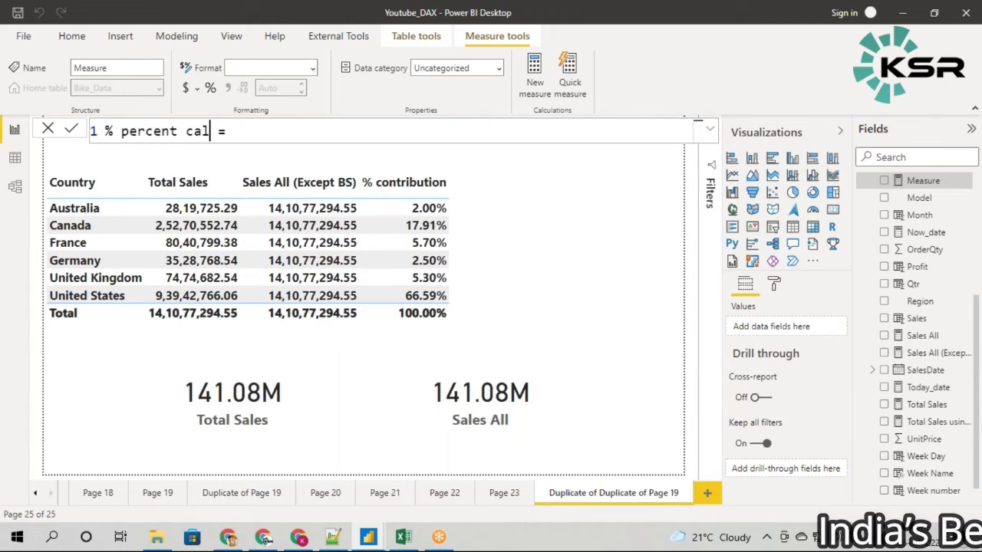
click(307, 131)
text(div)
click(304, 153)
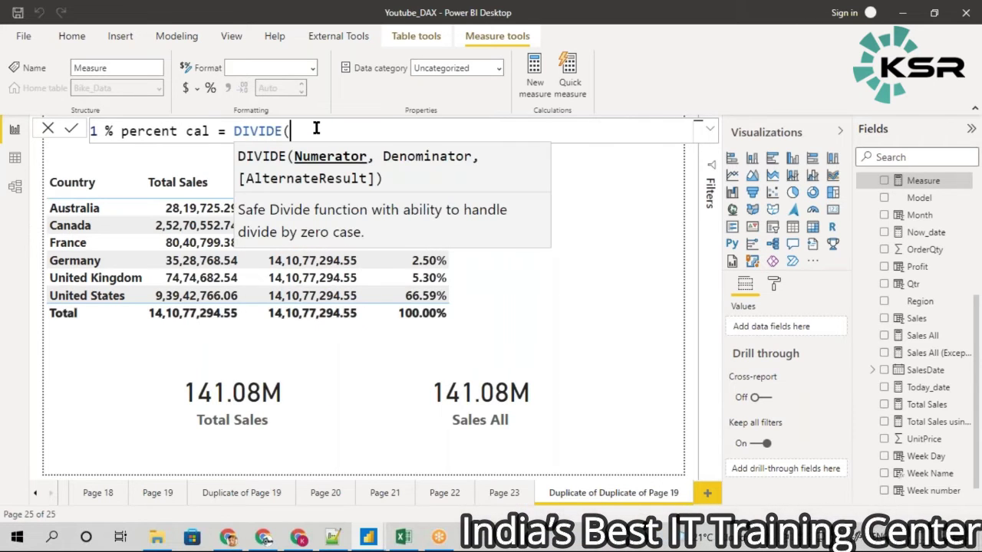
text([)
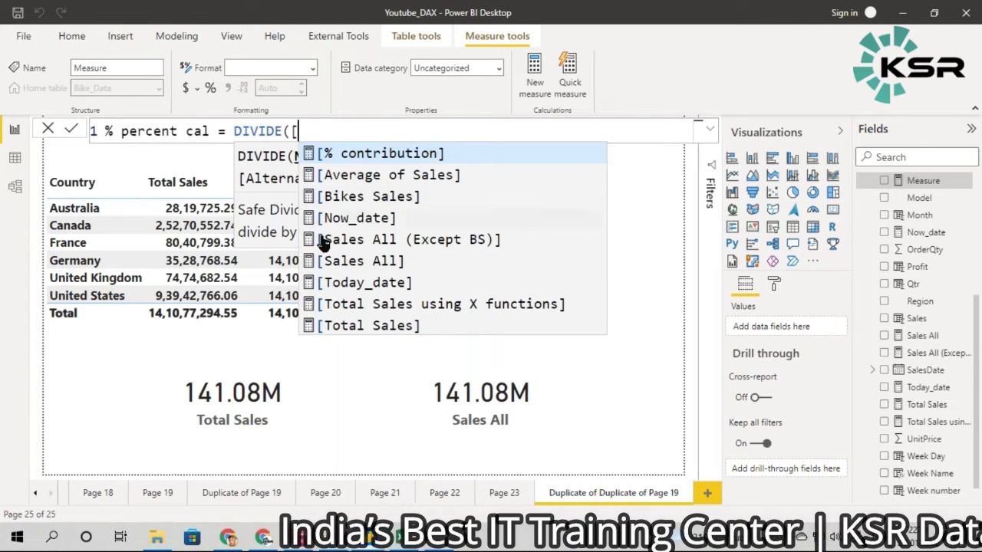
click(327, 324)
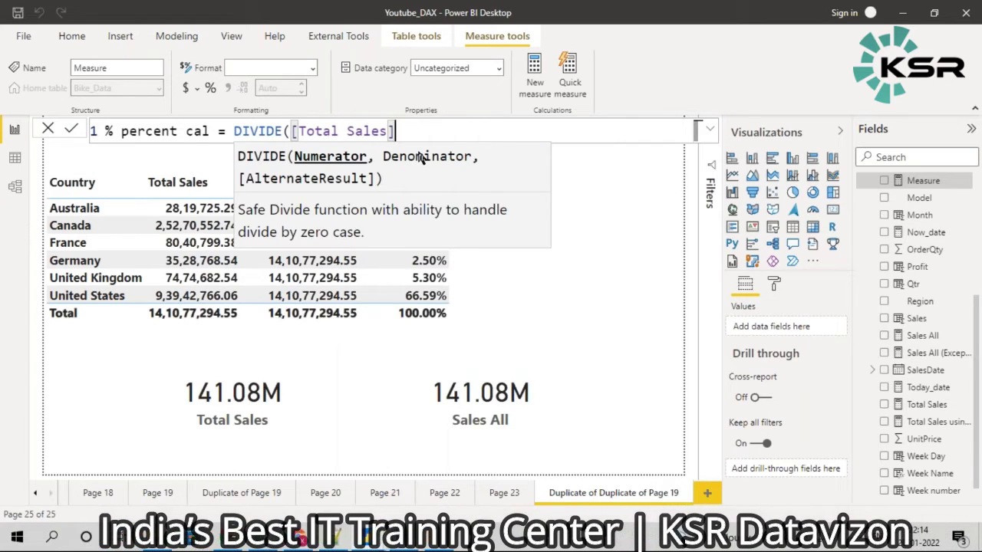
text(,)
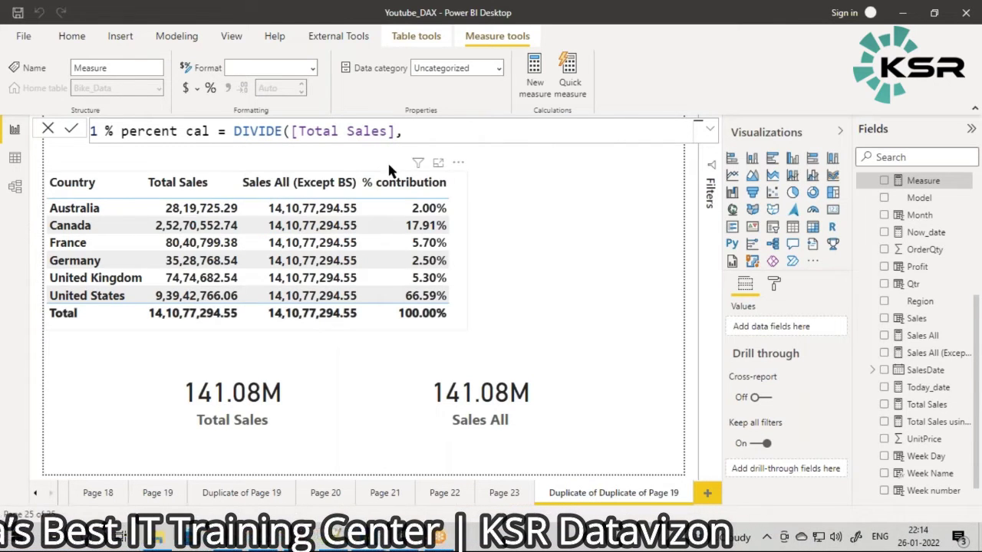
text( [s)
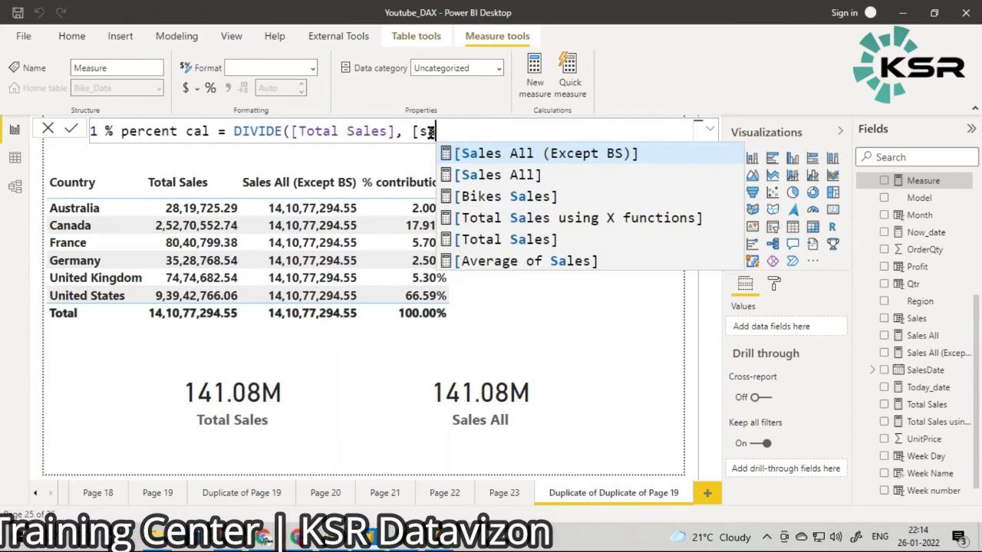
click(516, 151)
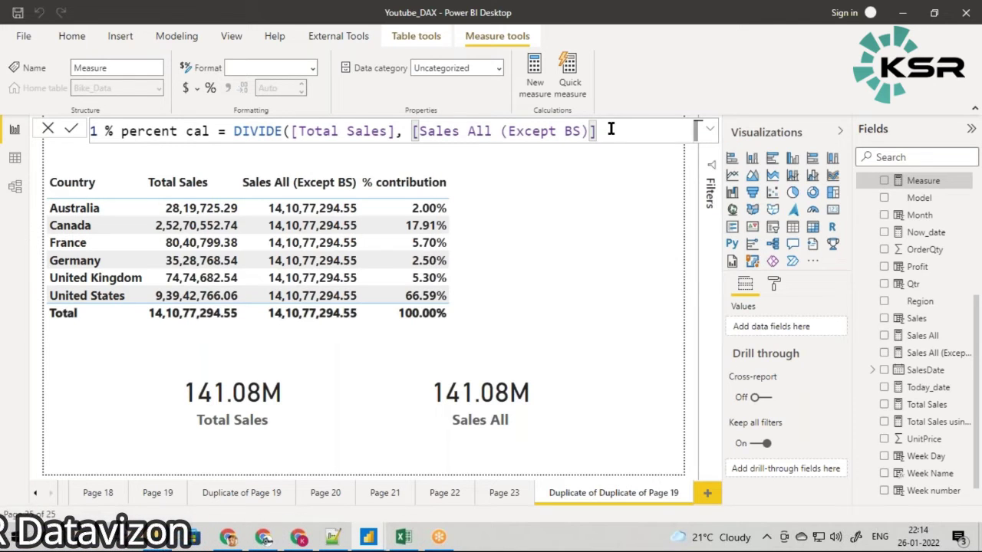
text())
key(Return)
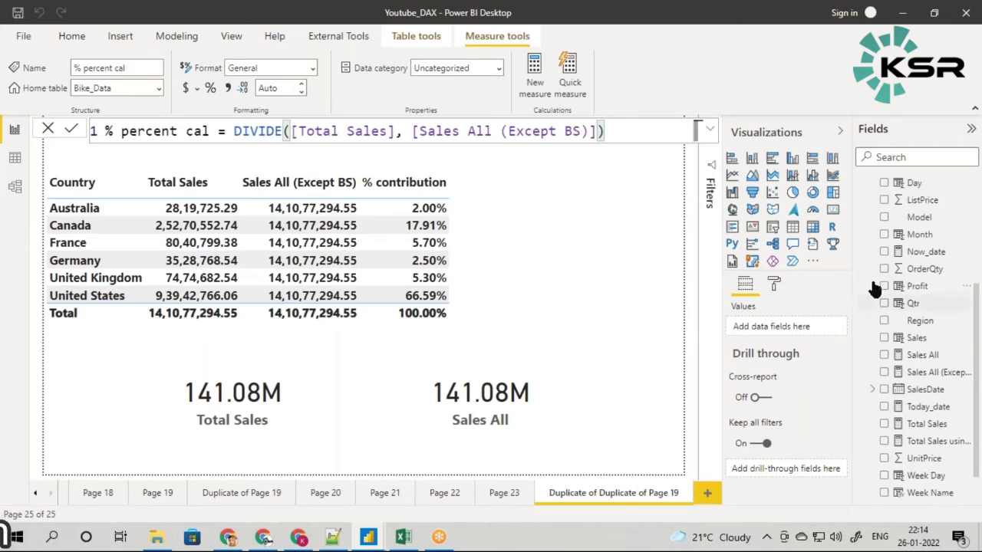
Add % percent cal to the Country table's values, discarding the stray chart it created
scroll(875, 288, up, 5)
drag(920, 216, 453, 253)
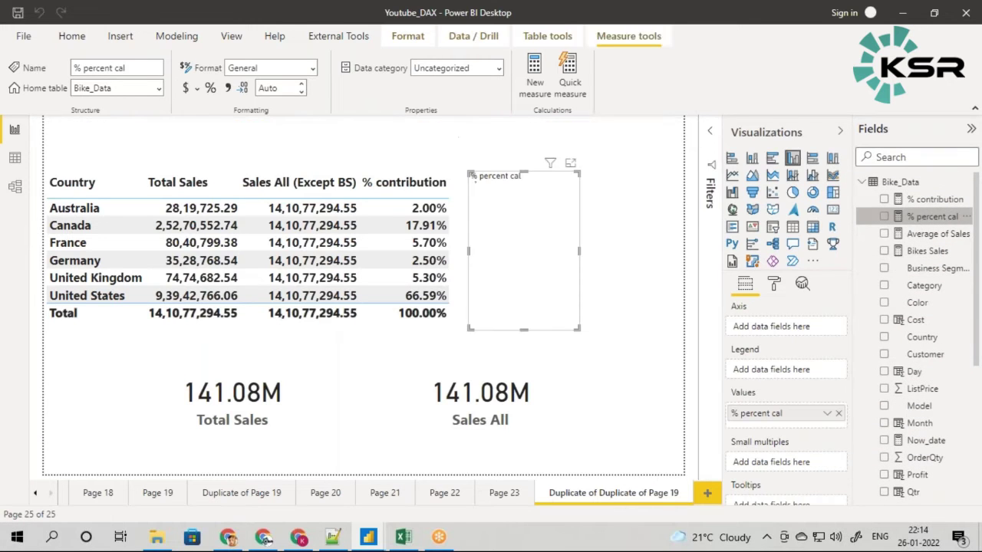
key(Delete)
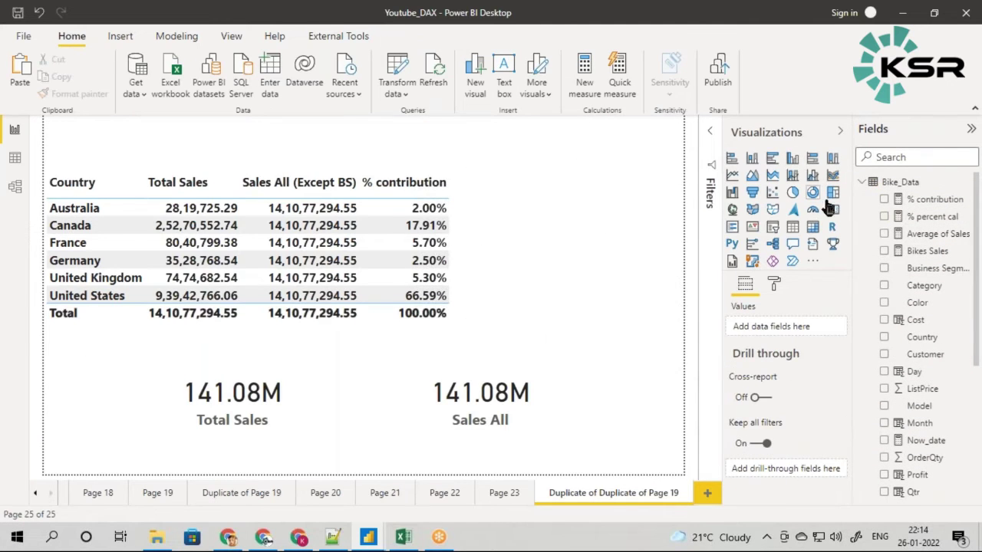
click(457, 182)
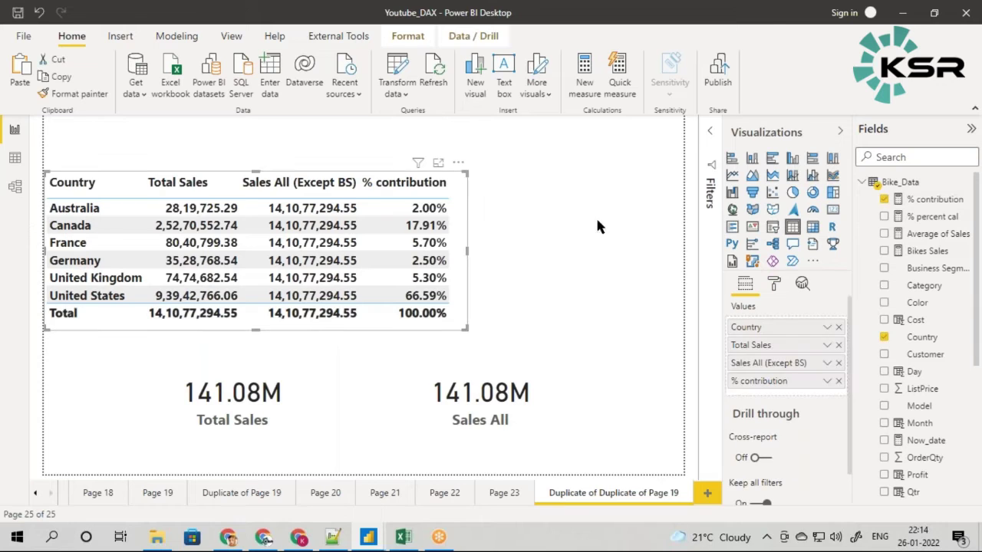
drag(925, 216, 759, 397)
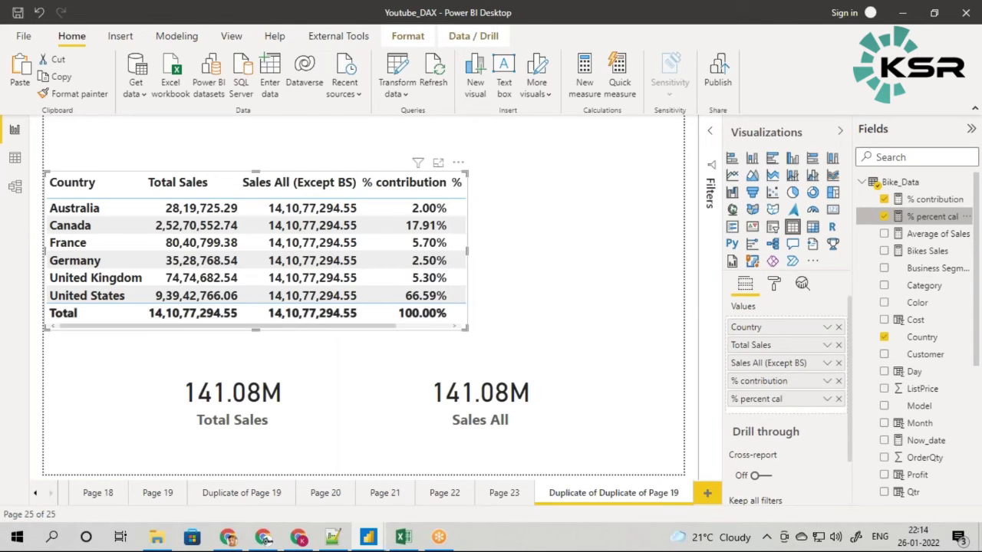
drag(462, 328, 545, 331)
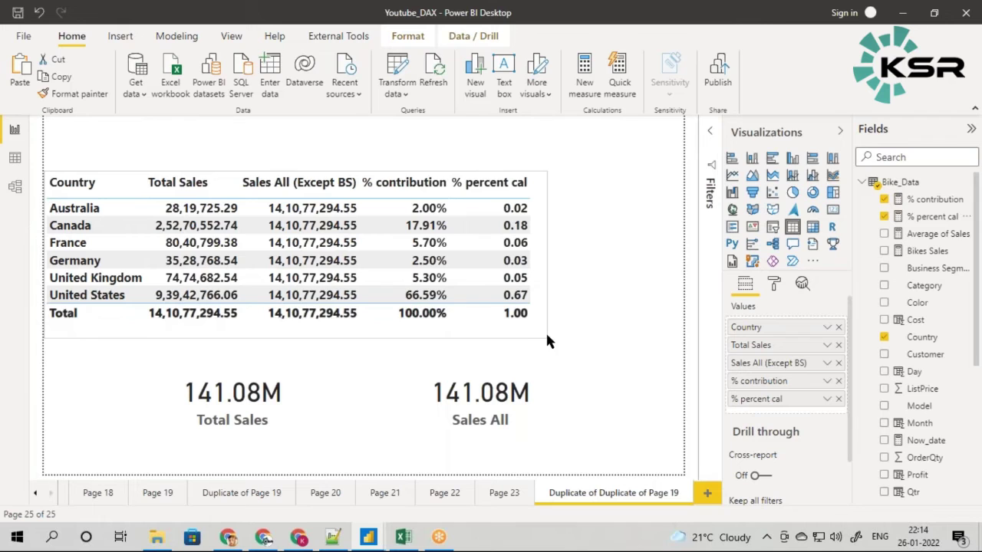
Format % percent cal as a percentage, remove % contribution, and shrink the table to fit
click(933, 217)
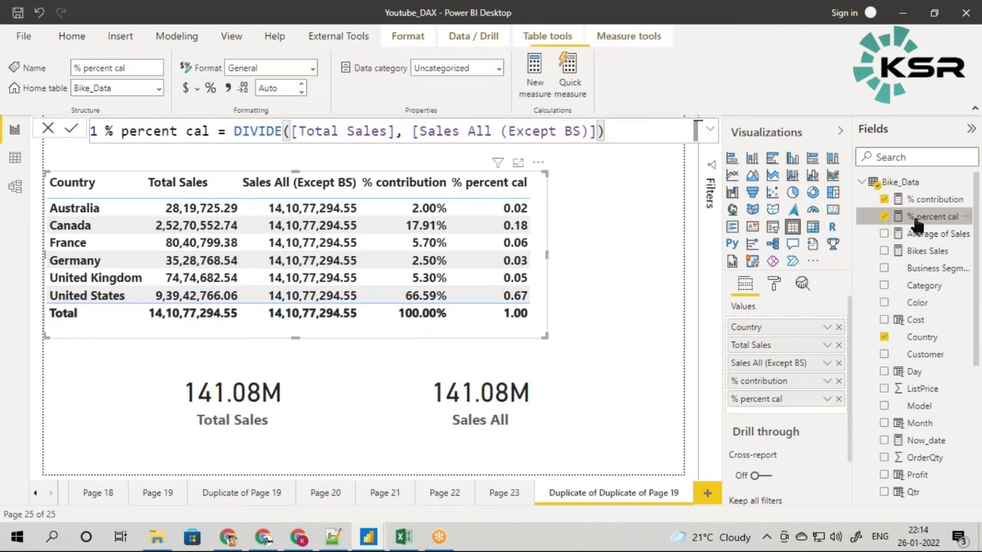
click(211, 88)
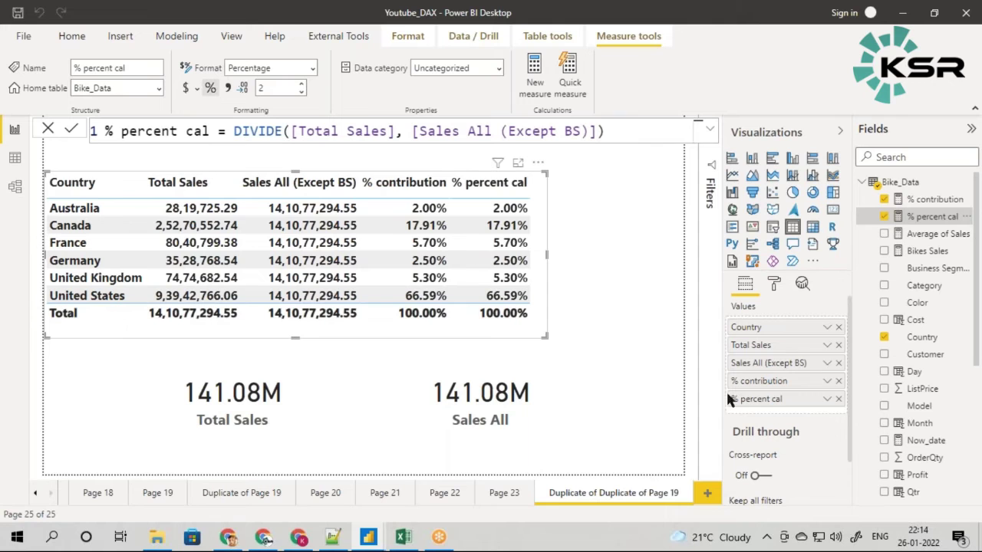
click(838, 382)
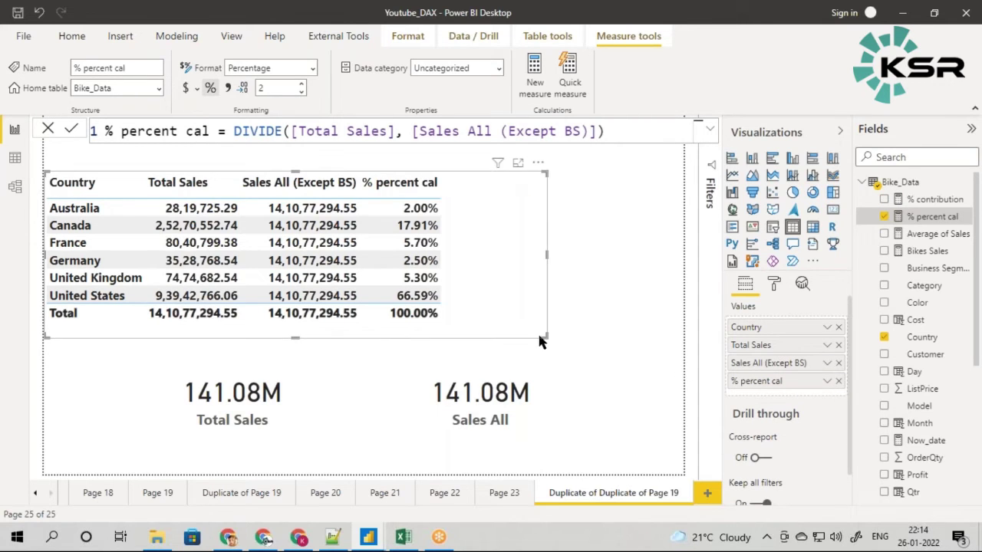
drag(546, 338, 465, 325)
click(518, 326)
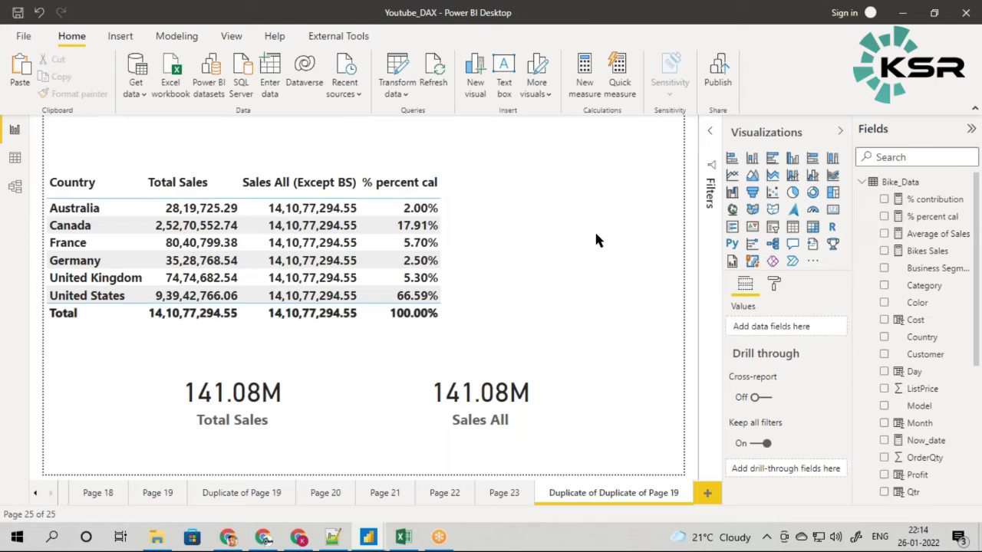
Add a Business Segment slicer and cycle through Bikes, Clothing and Components, ending on Components
click(772, 227)
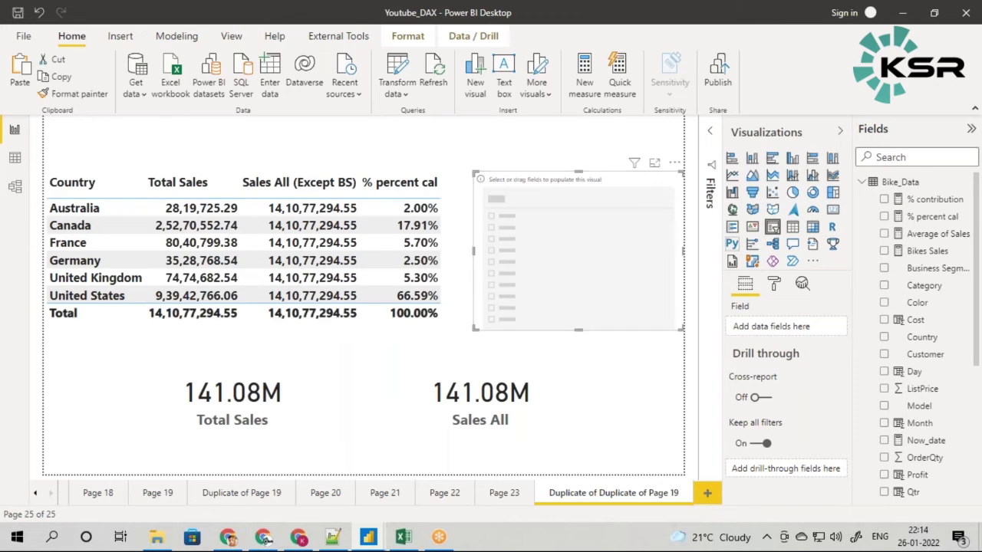
drag(928, 268, 645, 248)
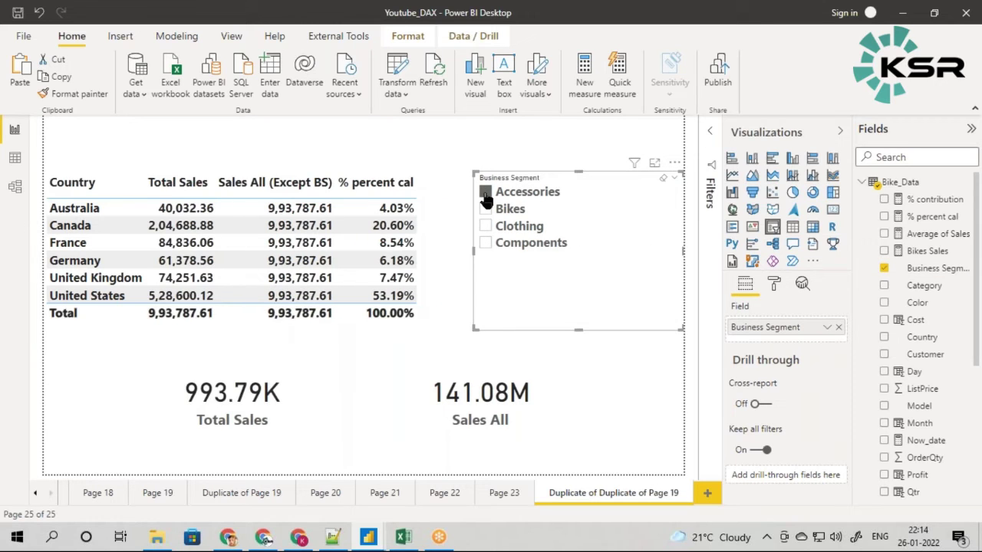
click(486, 213)
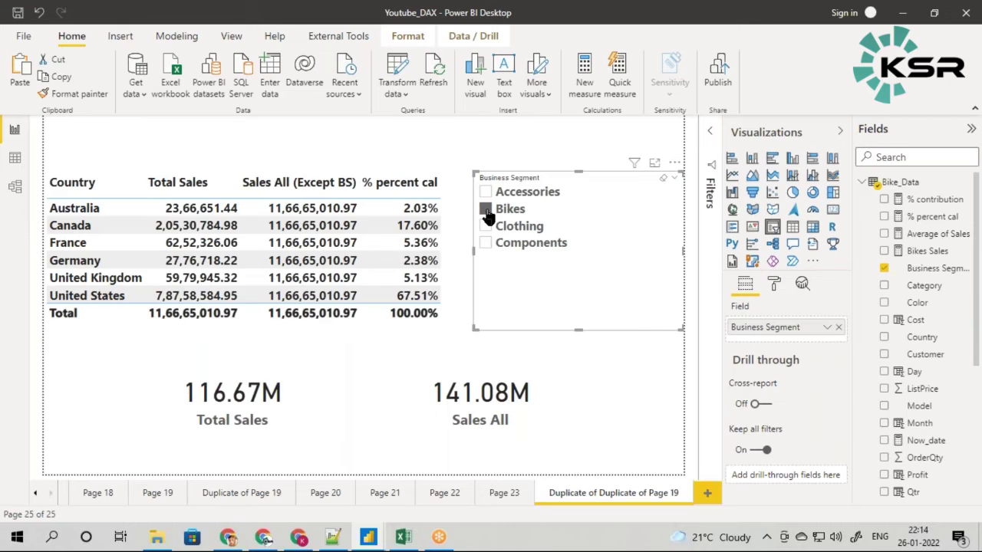
click(487, 227)
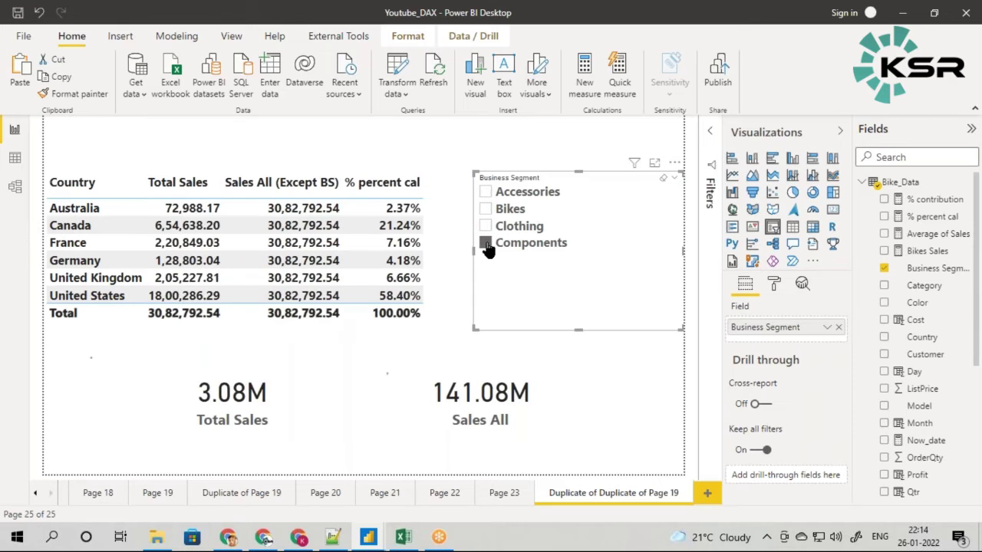
click(485, 192)
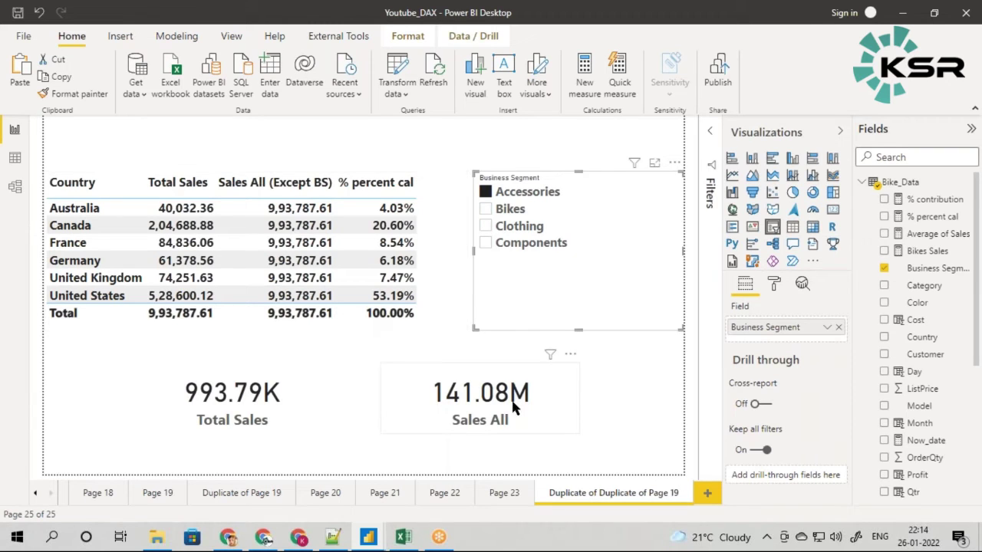
click(486, 209)
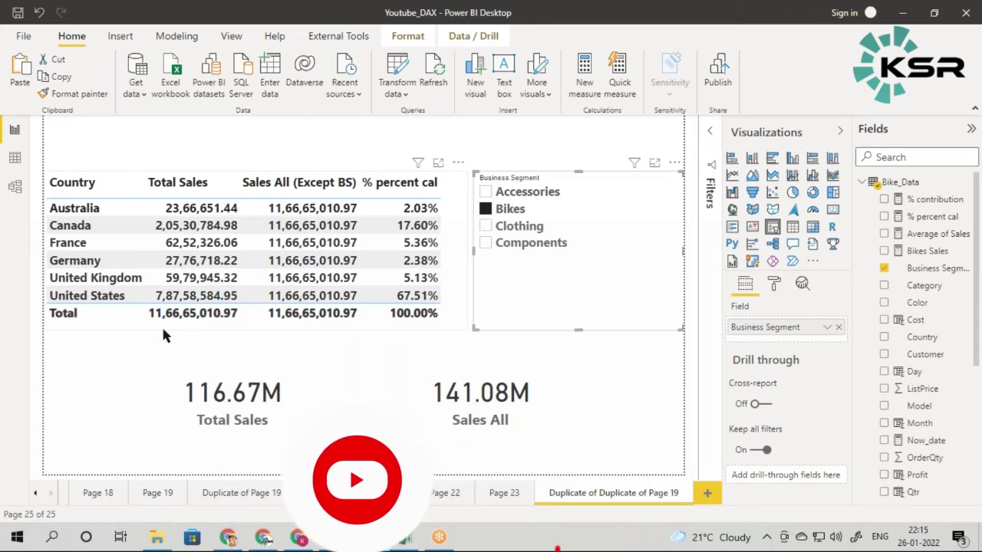
click(486, 226)
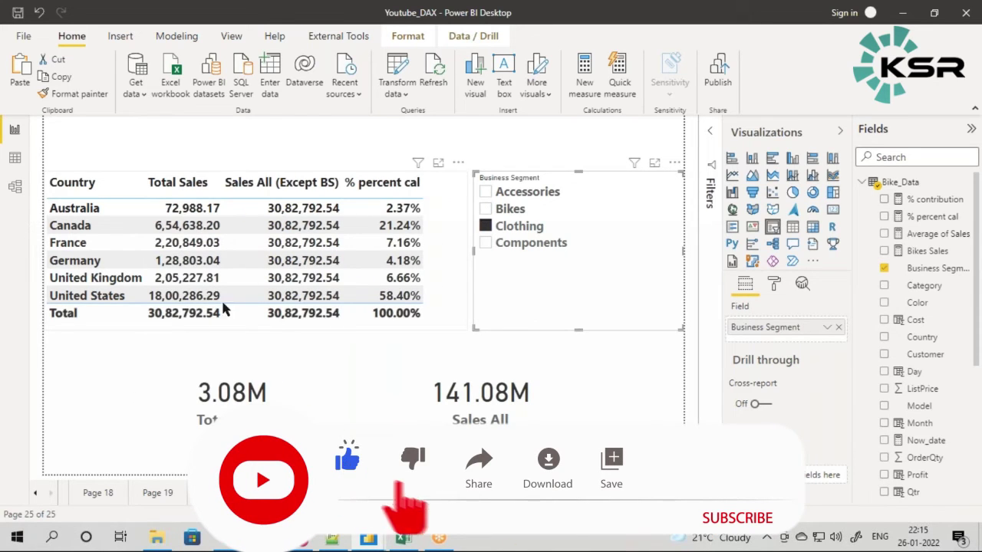
click(486, 243)
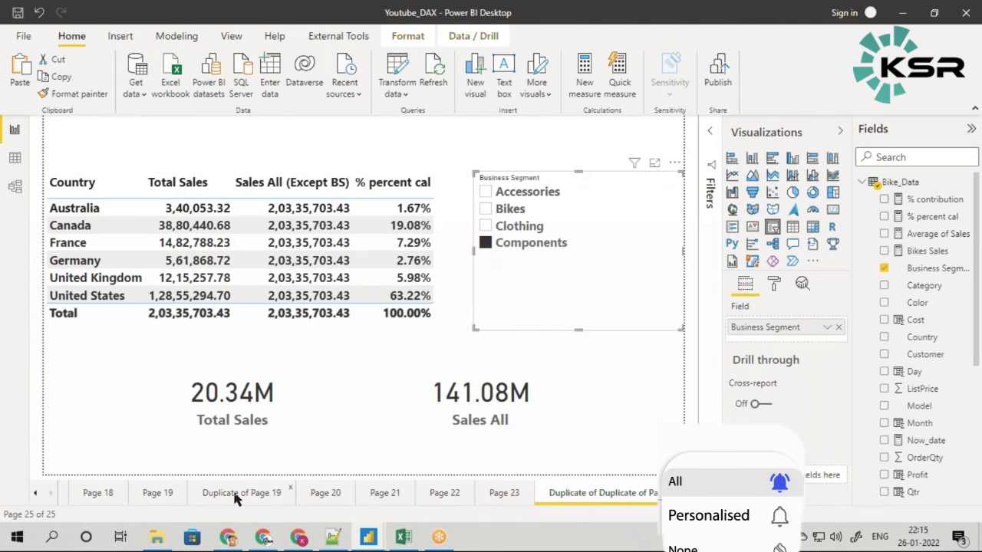
click(238, 496)
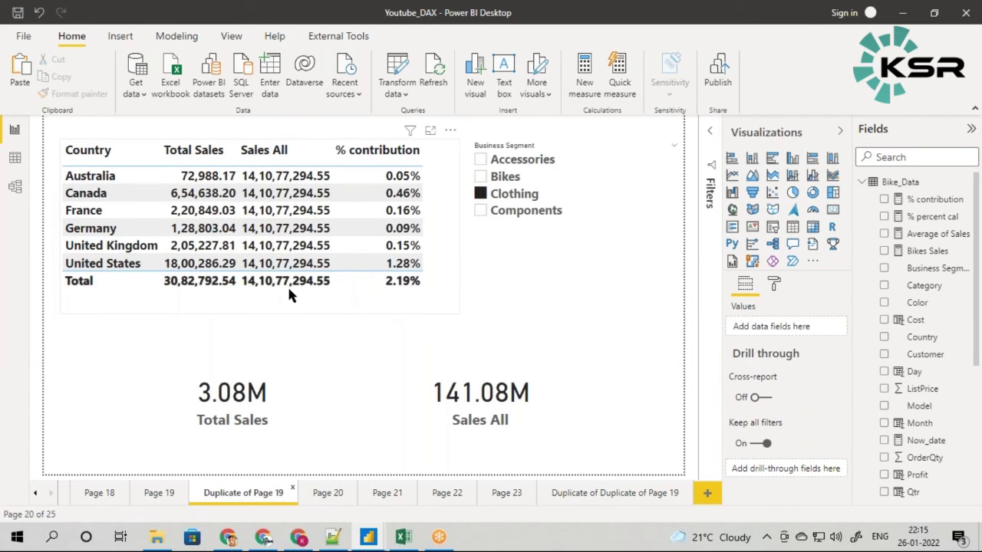
On Duplicate of Page 19, step the slicer through Accessories, Bikes, Clothing and Components, then go back
click(480, 159)
click(480, 177)
click(480, 194)
click(480, 210)
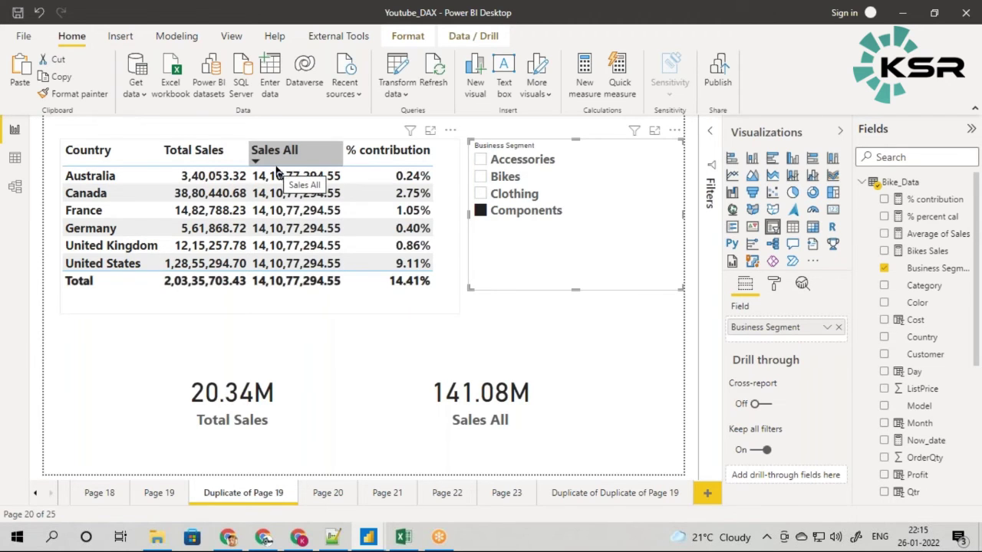
click(577, 495)
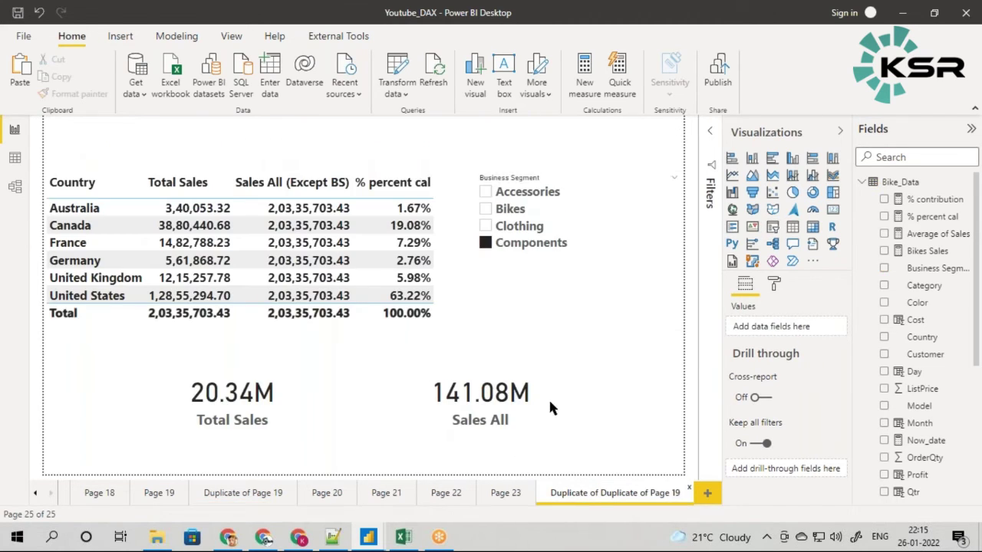
Filter the Business Segment slicer to Accessories and Bikes
click(487, 193)
click(486, 207)
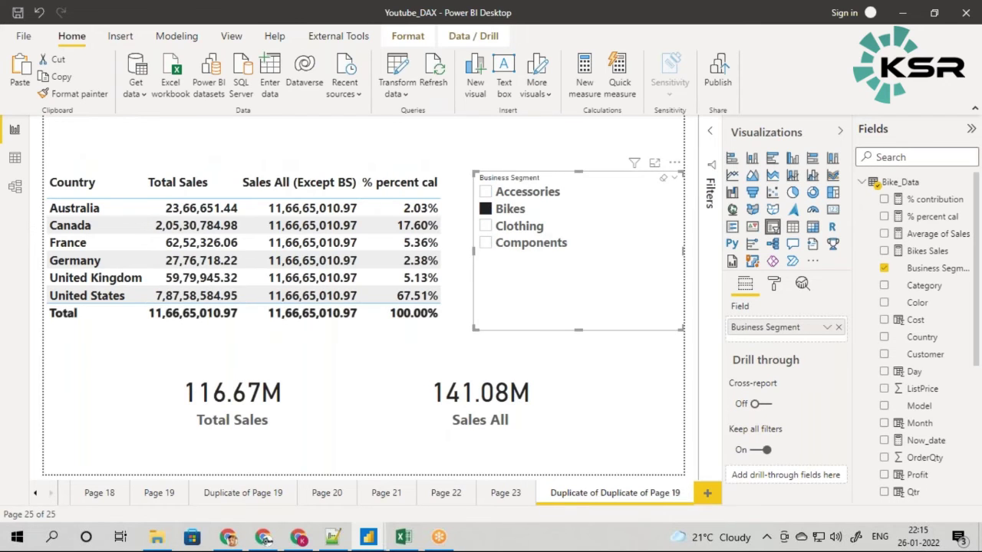
scroll(952, 419, down, 1)
scroll(952, 418, down, 3)
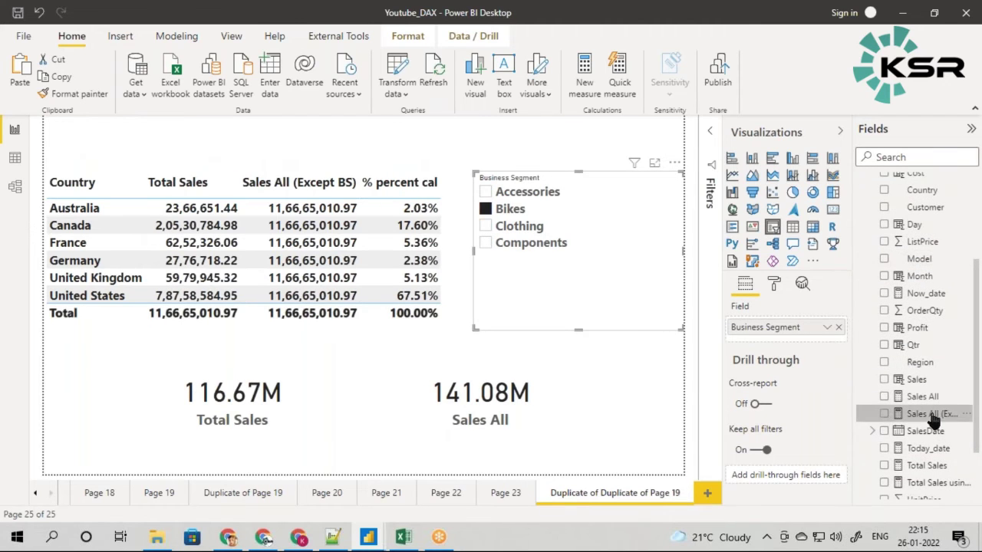
Review the ALLEXCEPT Business Segment formula of Sales All (Except BS), then delete the slicer
click(932, 414)
double_click(515, 132)
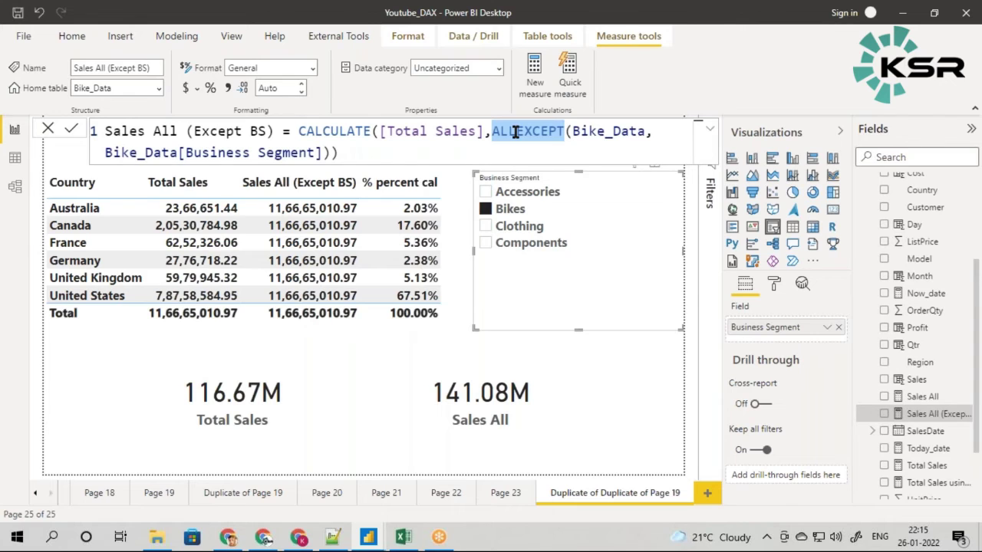
double_click(236, 153)
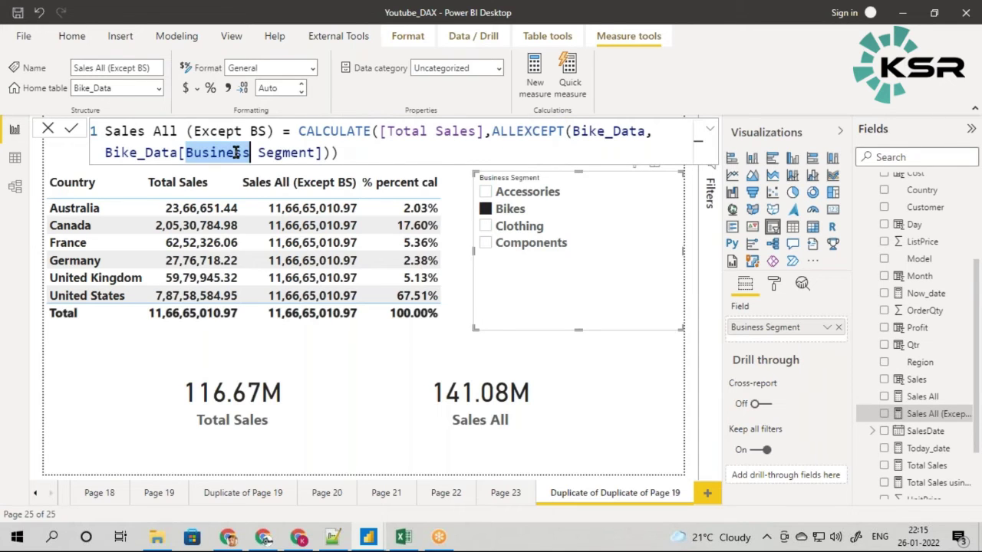
click(349, 147)
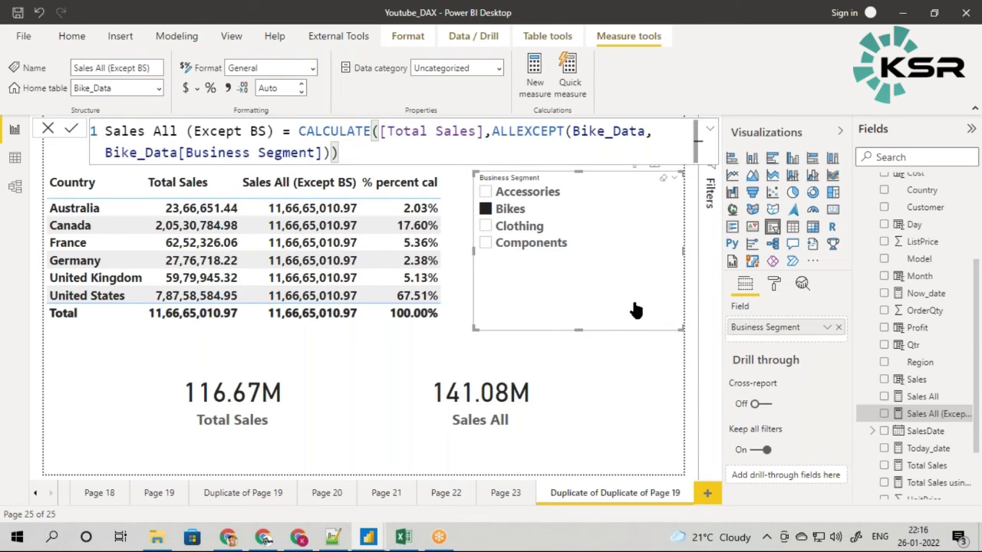
key(Delete)
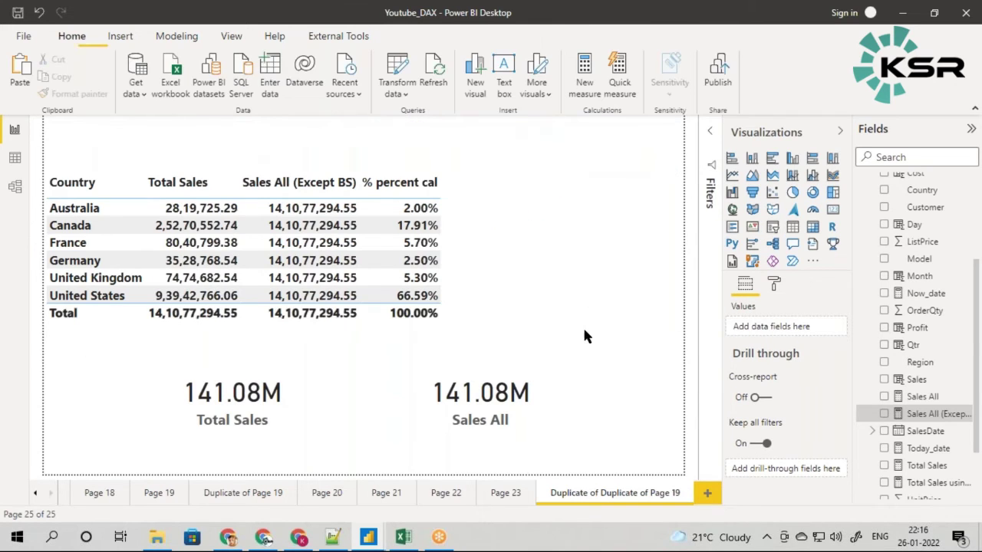
Add a new slicer to the page populated with the Region field
scroll(905, 246, up, 5)
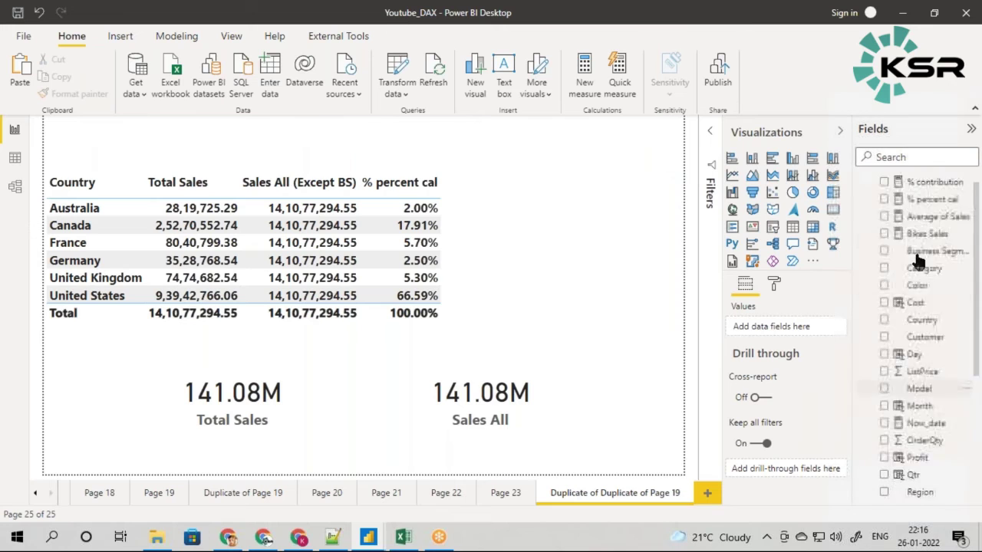
click(773, 227)
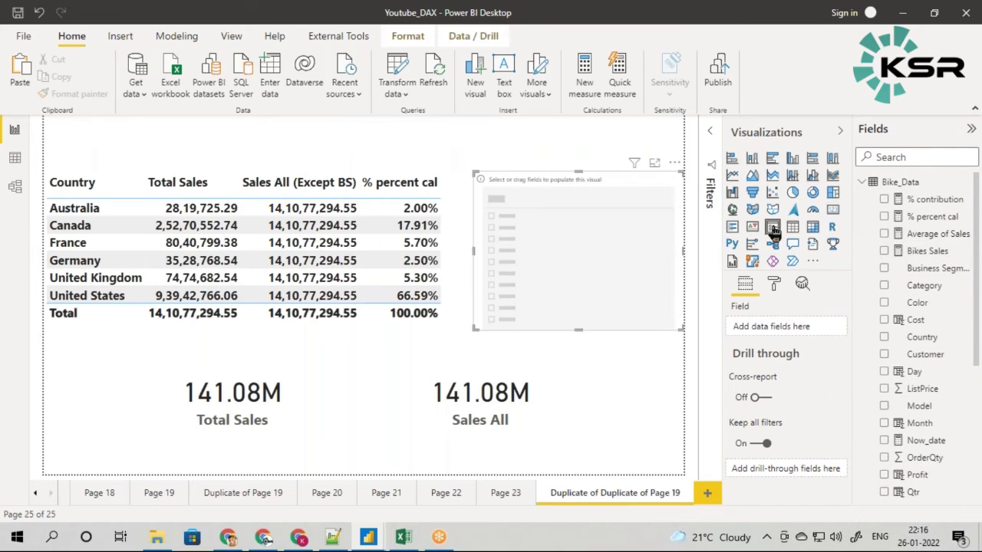
scroll(910, 353, down, 3)
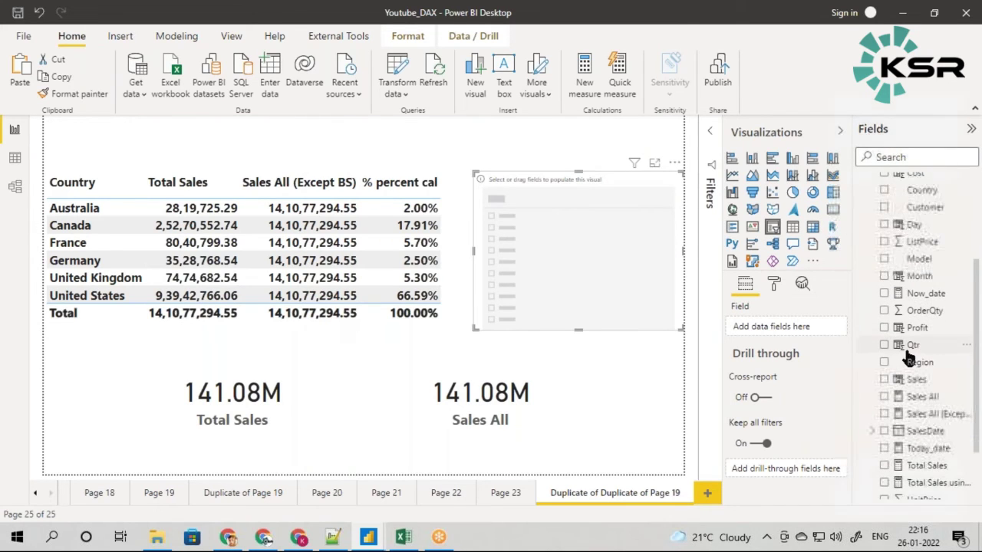
drag(905, 369, 629, 292)
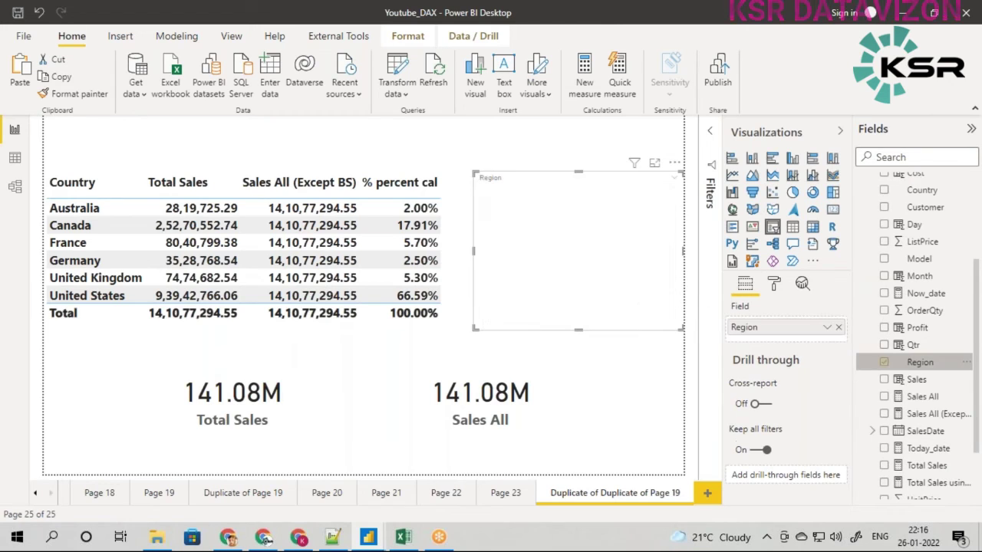
Try Europe, North America and Pacific in the Region slicer, then clear the selection
click(486, 192)
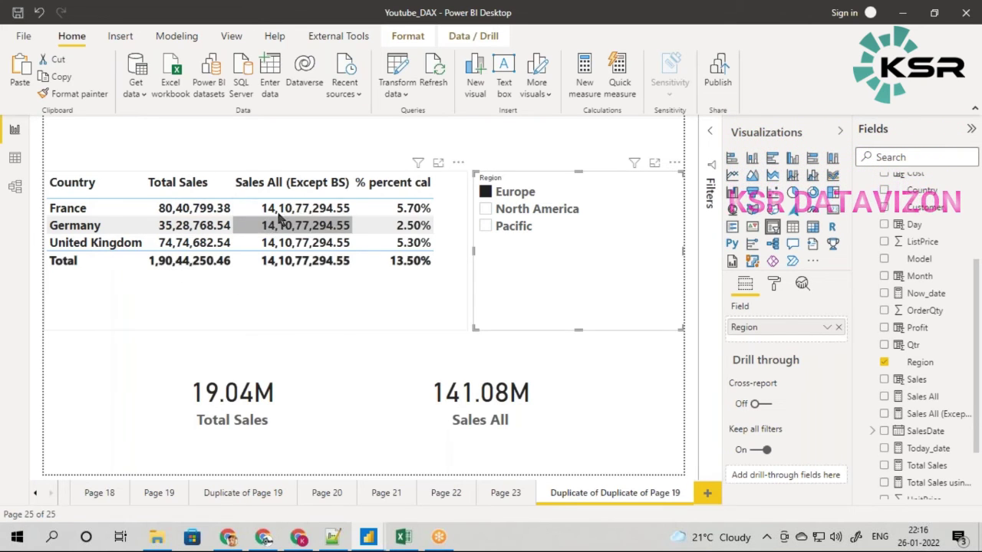
click(487, 211)
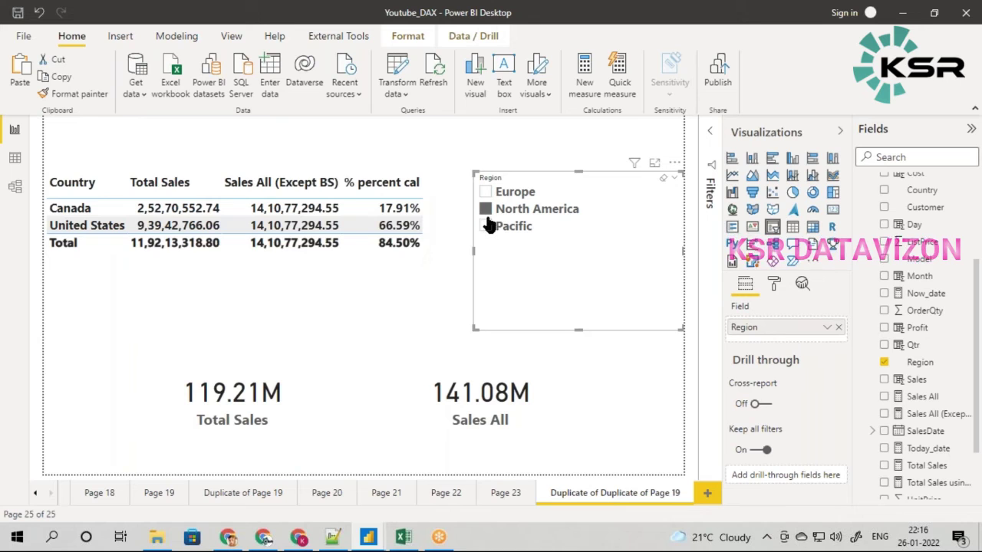
click(486, 228)
click(486, 193)
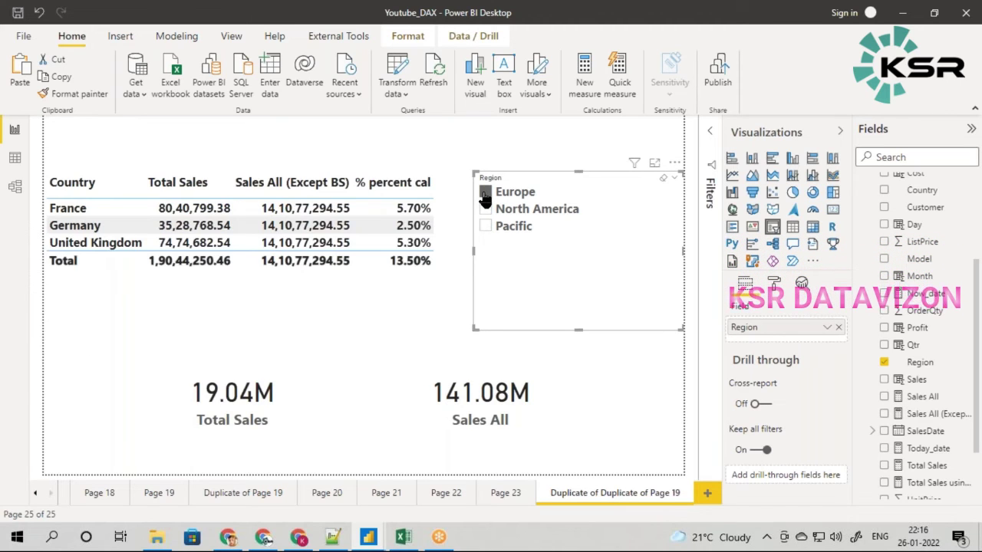
click(485, 193)
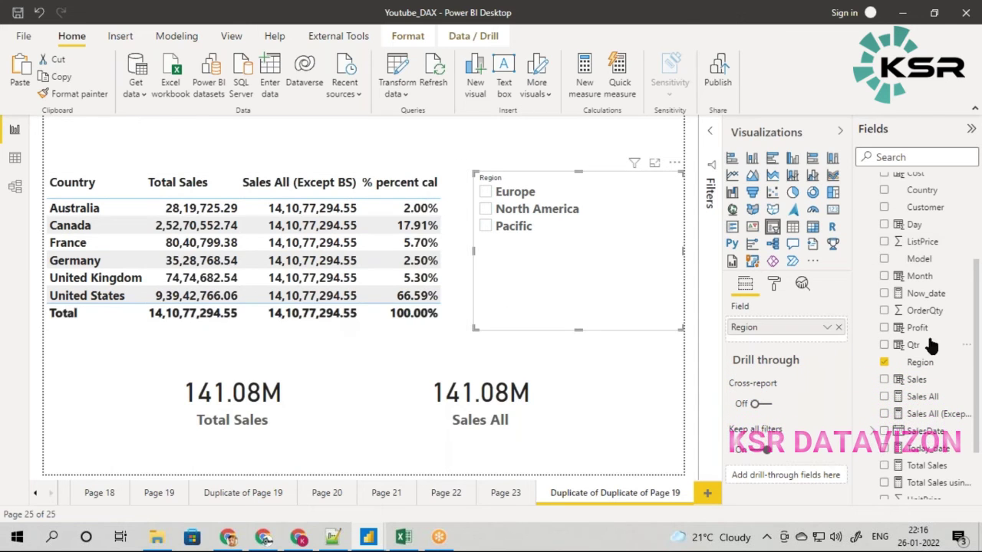
Filter the Region slicer to Europe and display the Sales All (Except BS) formula
scroll(921, 337, up, 2)
click(488, 191)
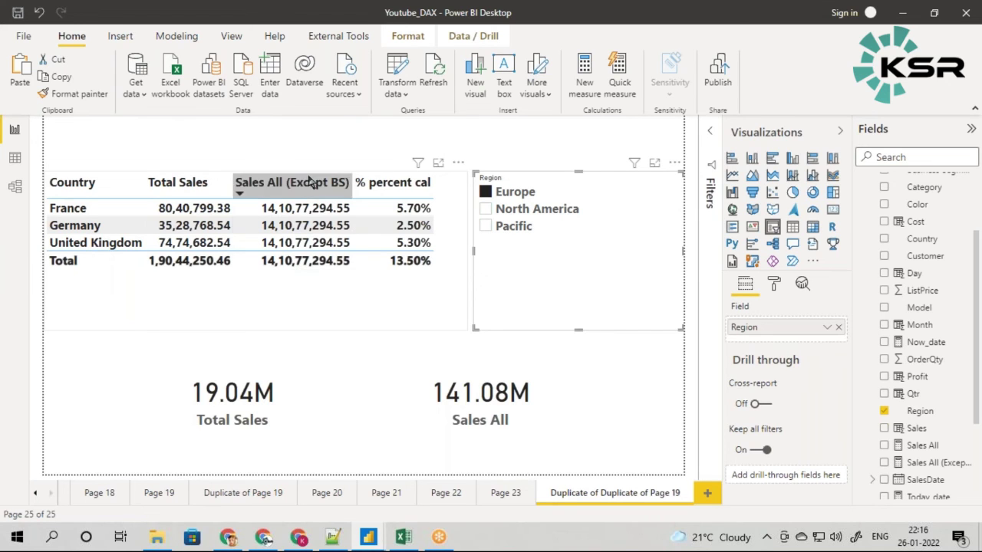
scroll(930, 370, down, 3)
click(930, 367)
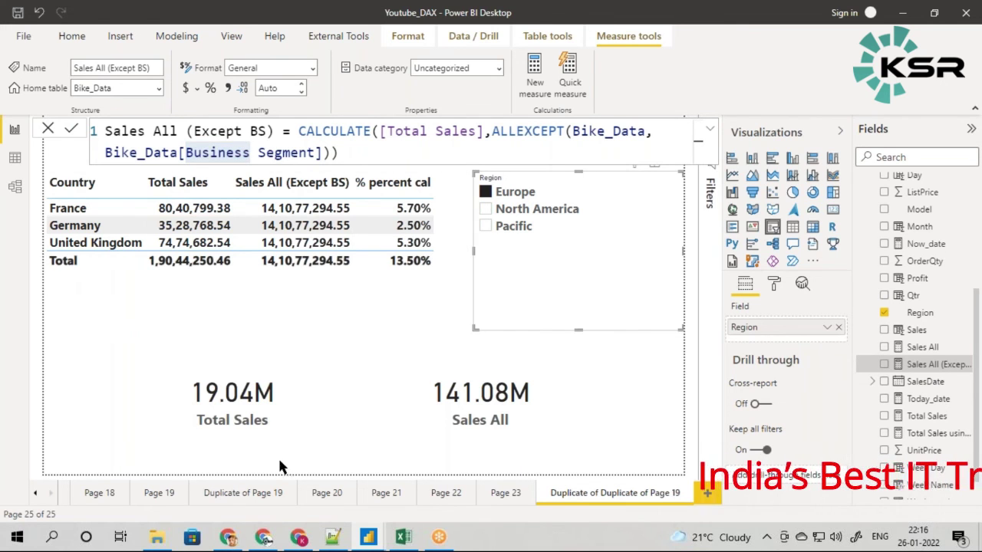
Visit Duplicate of Page 19 and return, then highlight ALLEXCEPT in the Sales All (Except BS) formula
click(248, 491)
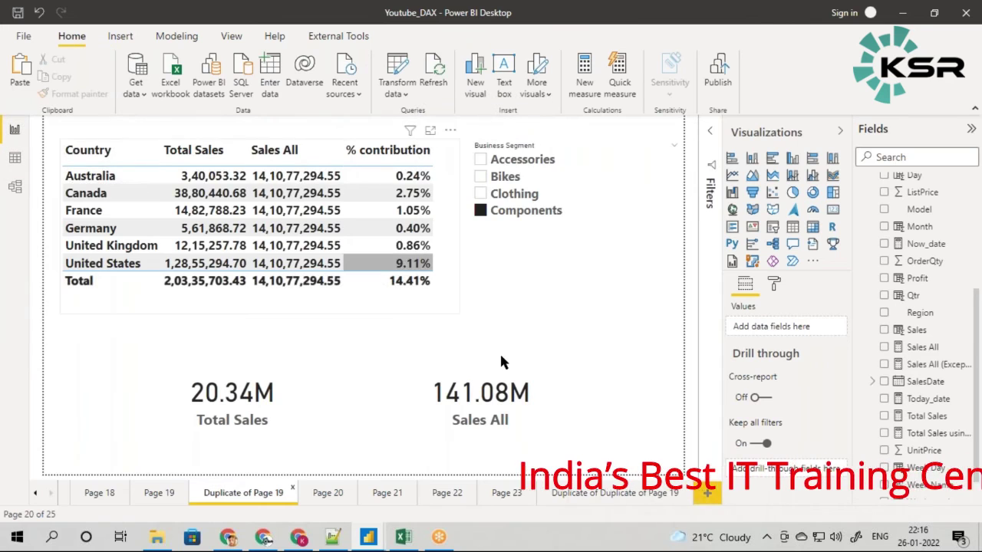
click(611, 494)
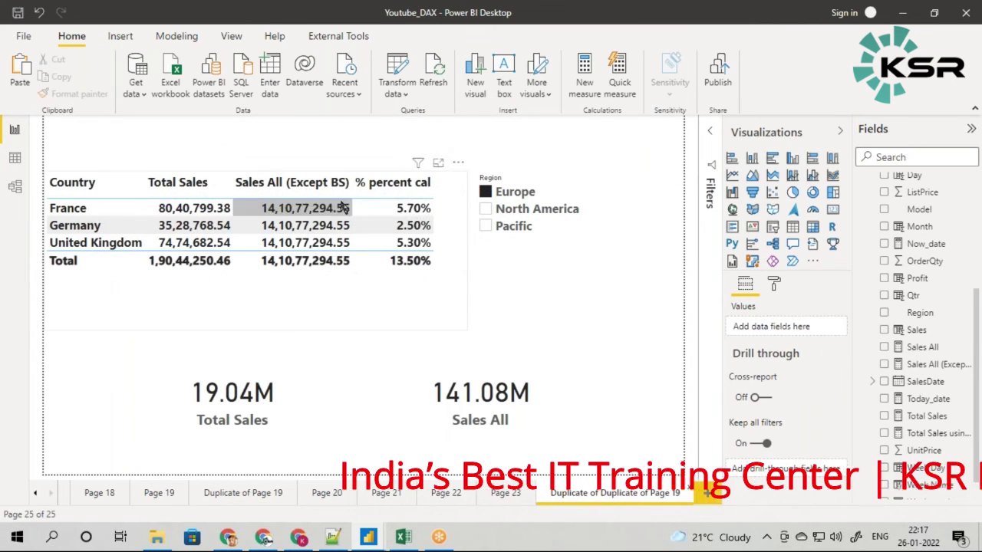
click(928, 365)
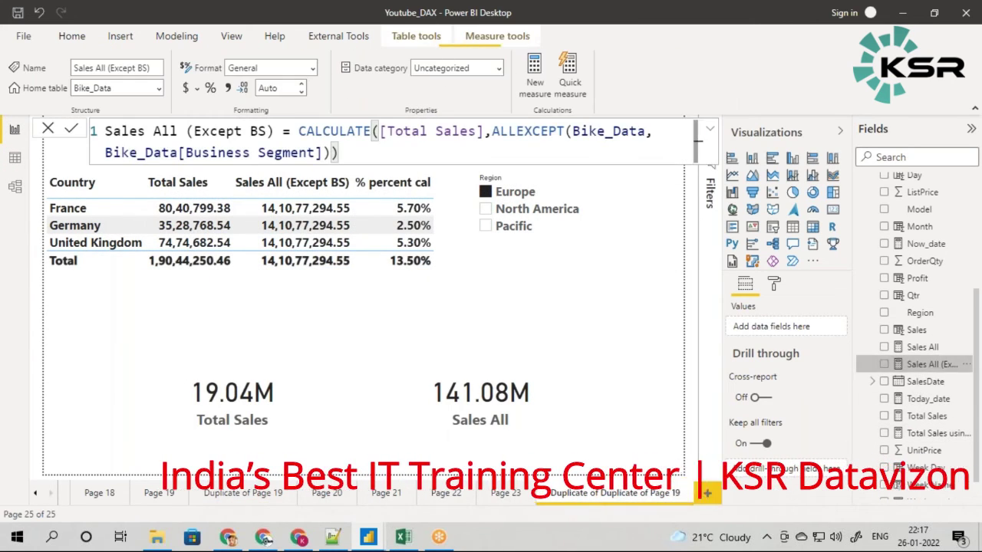
double_click(545, 134)
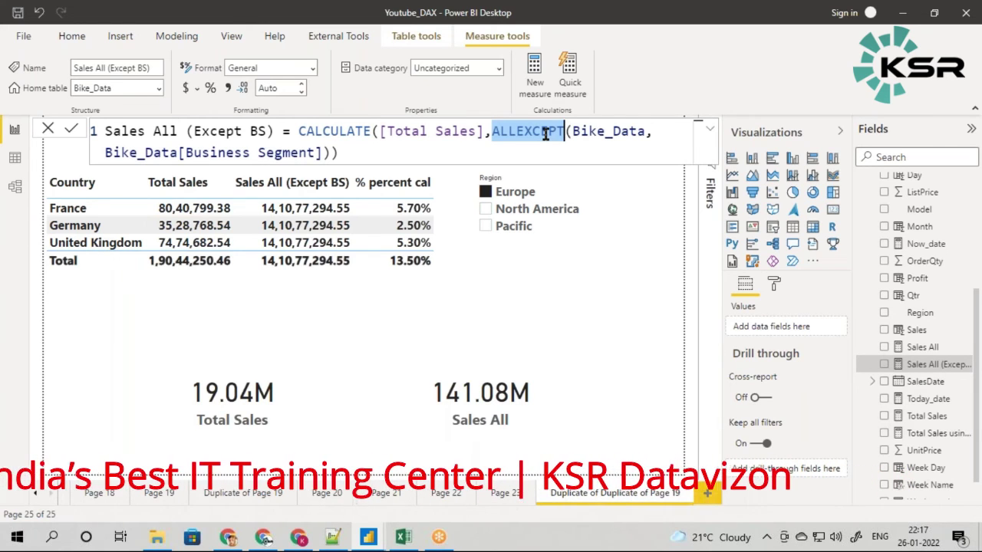